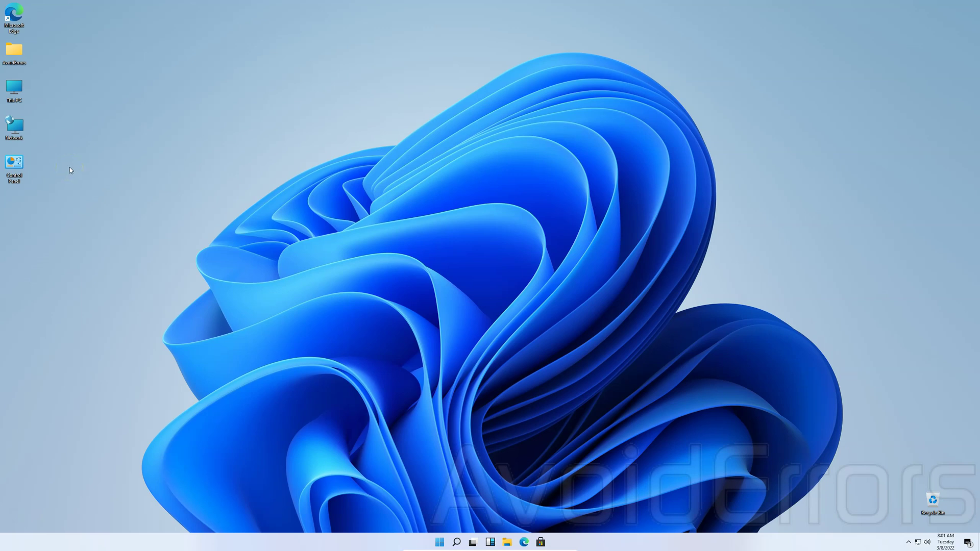
- From the Network adapters window's File menu, launch the New Incoming Connection wizard
{"action": "right_click", "coordinate": [19, 128]}
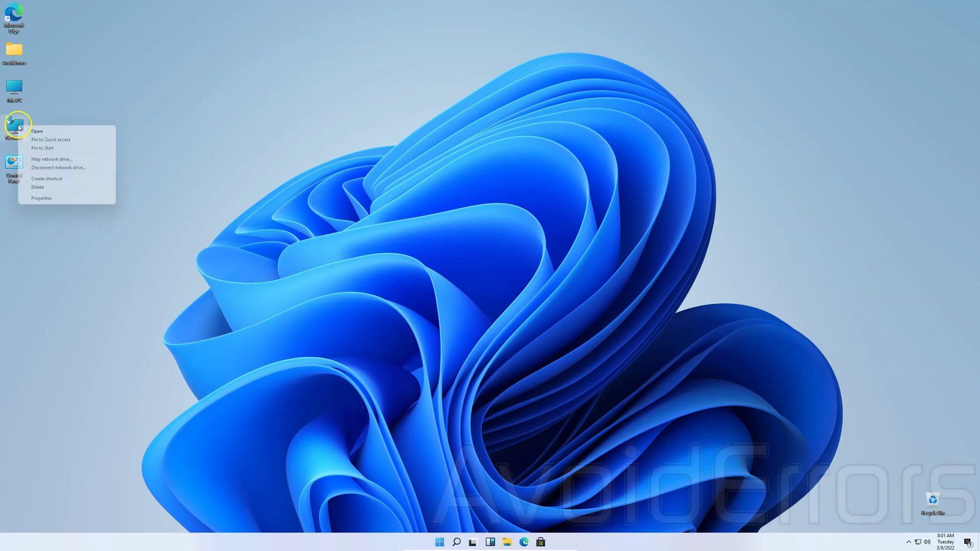
{"action": "left_click", "coordinate": [62, 199]}
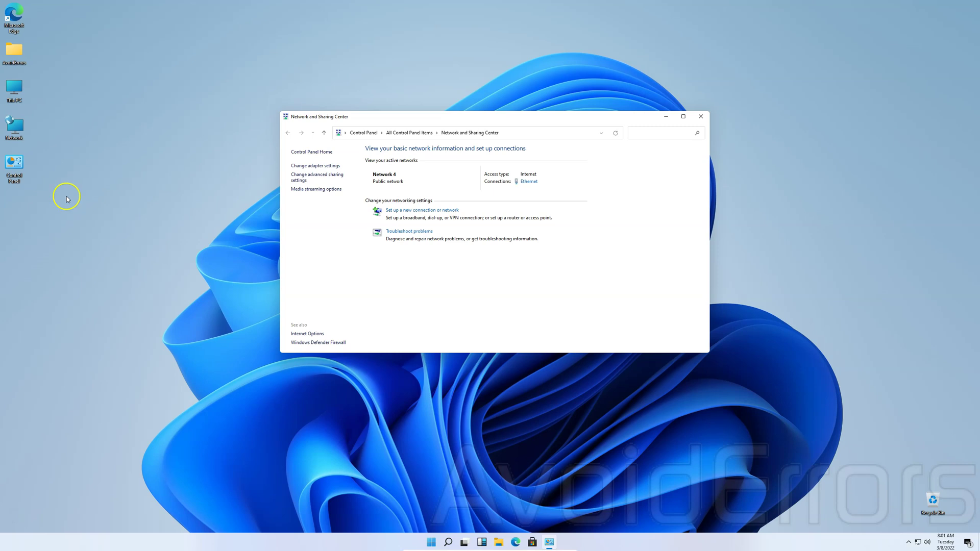
{"action": "left_click", "coordinate": [294, 166]}
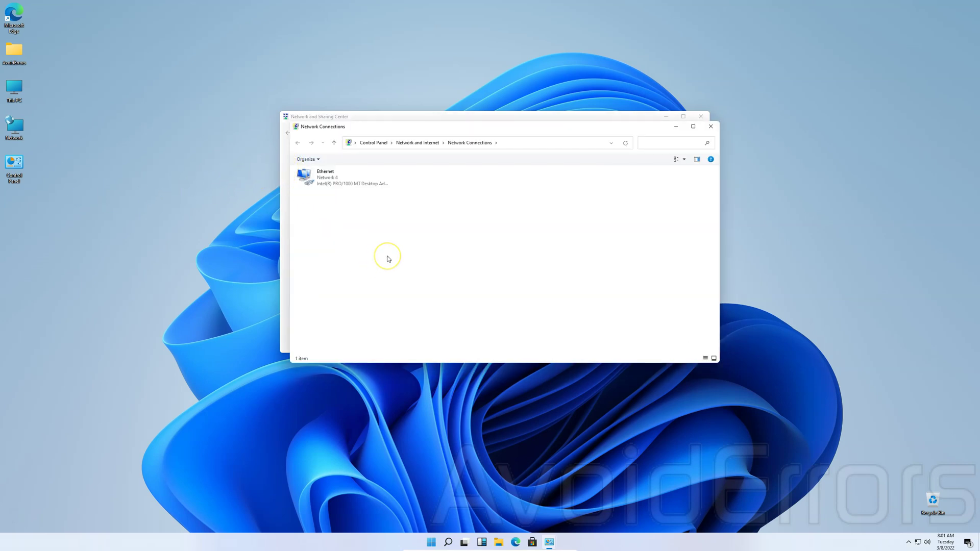
{"action": "key", "text": "alt"}
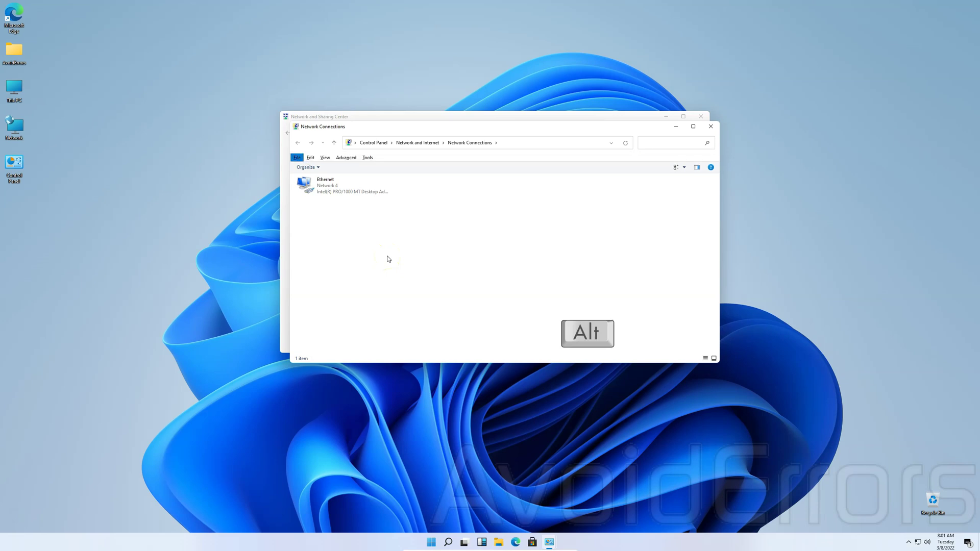
{"action": "left_click", "coordinate": [297, 157]}
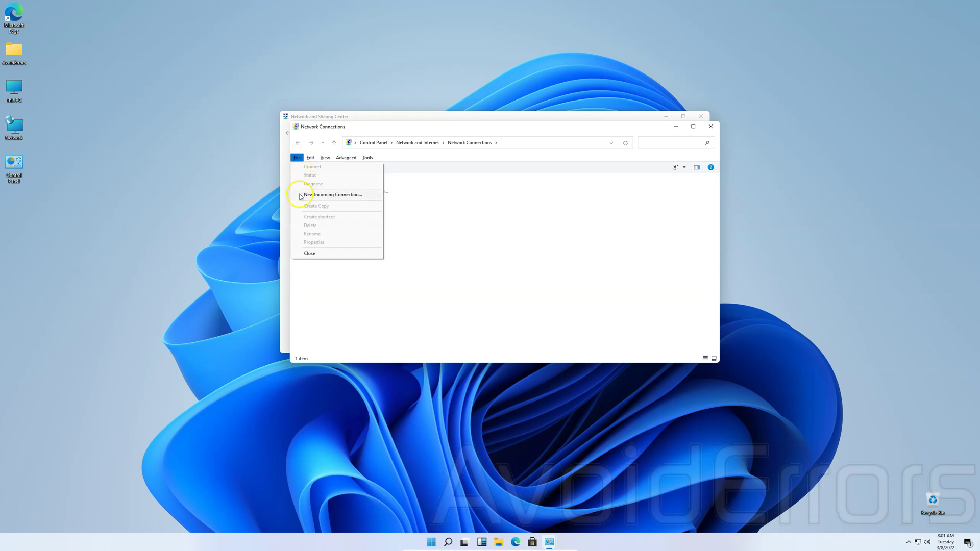
{"action": "left_click", "coordinate": [300, 195]}
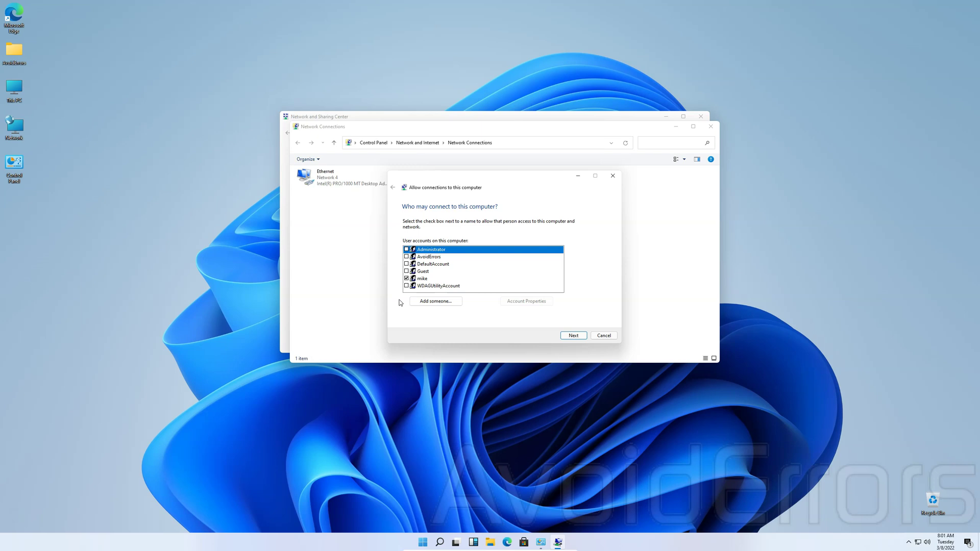
- Accept the chosen account, allow connections through the Internet with IPv4, and grant access
{"action": "left_click", "coordinate": [569, 337]}
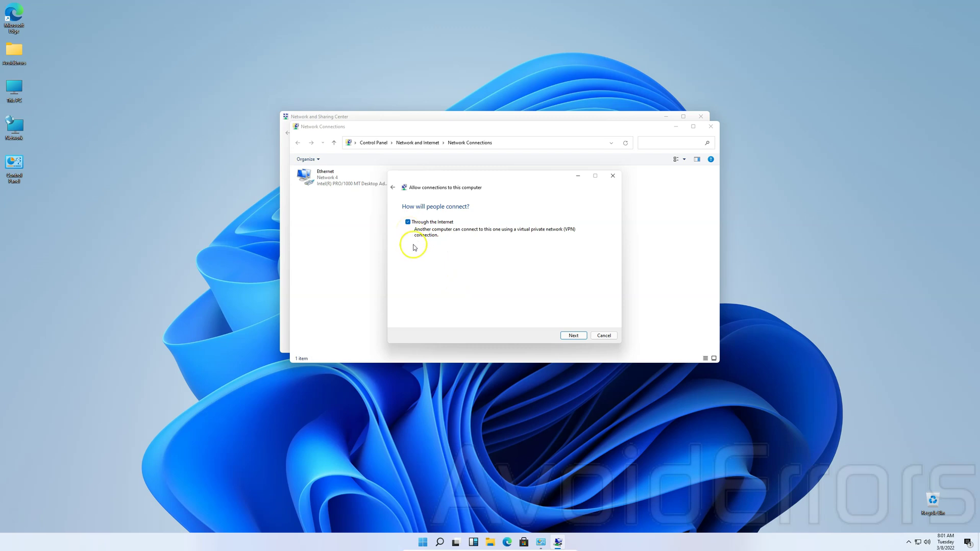
{"action": "left_click", "coordinate": [570, 336]}
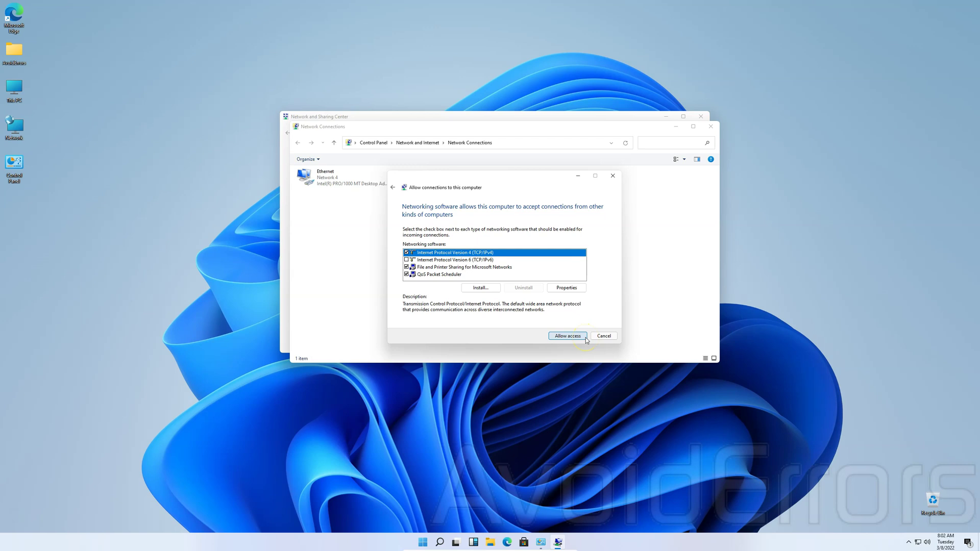
{"action": "left_click", "coordinate": [585, 337]}
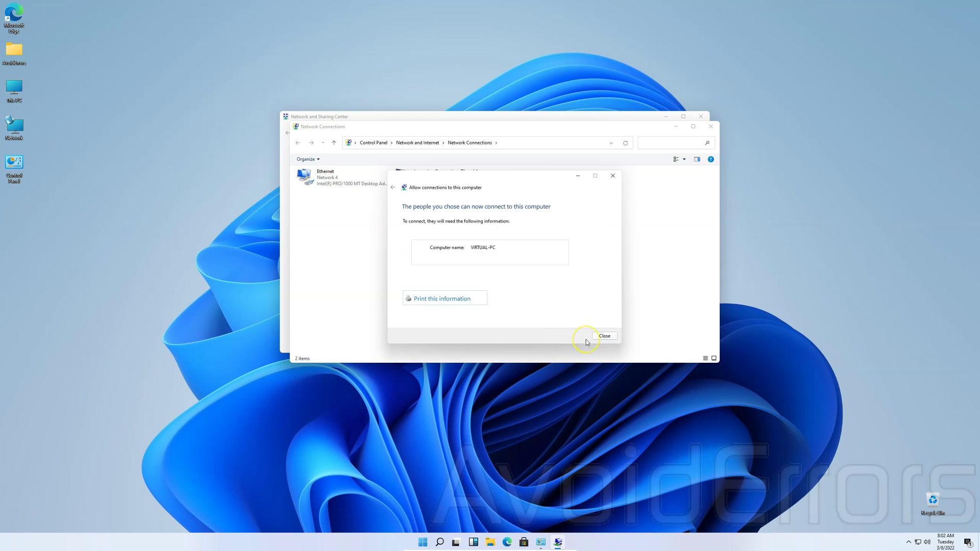
- Run ipconfig in cmd via Win+R, showing IPv4 address 192.168.1.194
{"action": "key", "text": "super+r"}
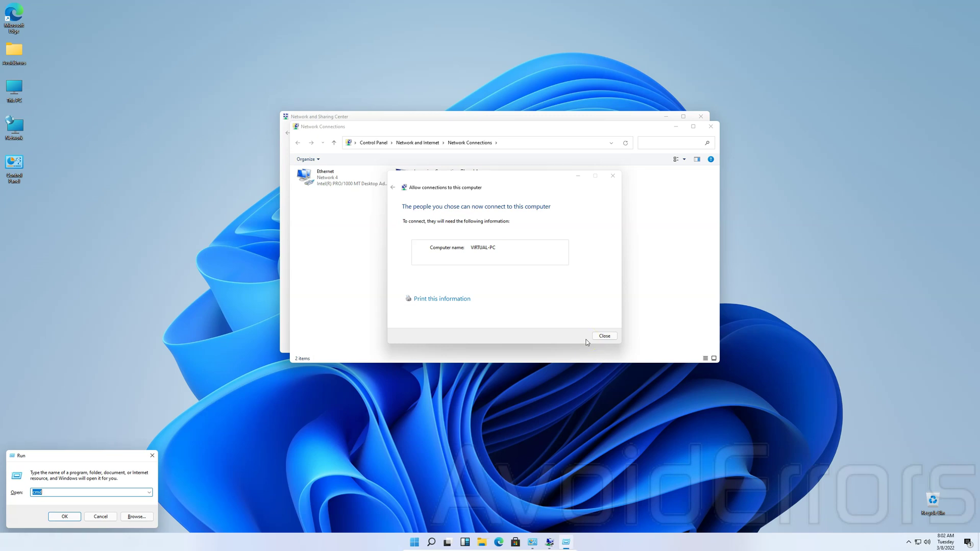
{"action": "key", "text": "Return"}
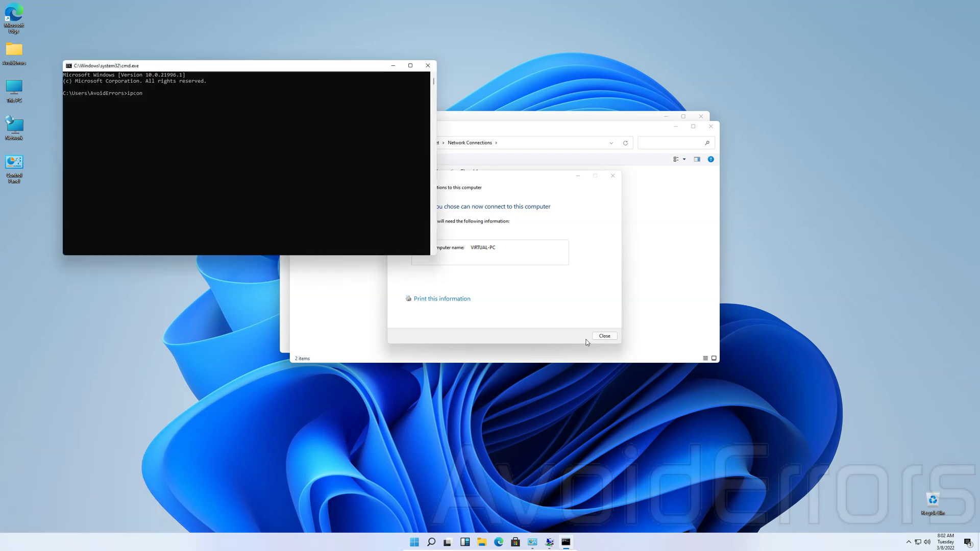
{"action": "type", "text": "ipconfig"}
{"action": "key", "text": "Return"}
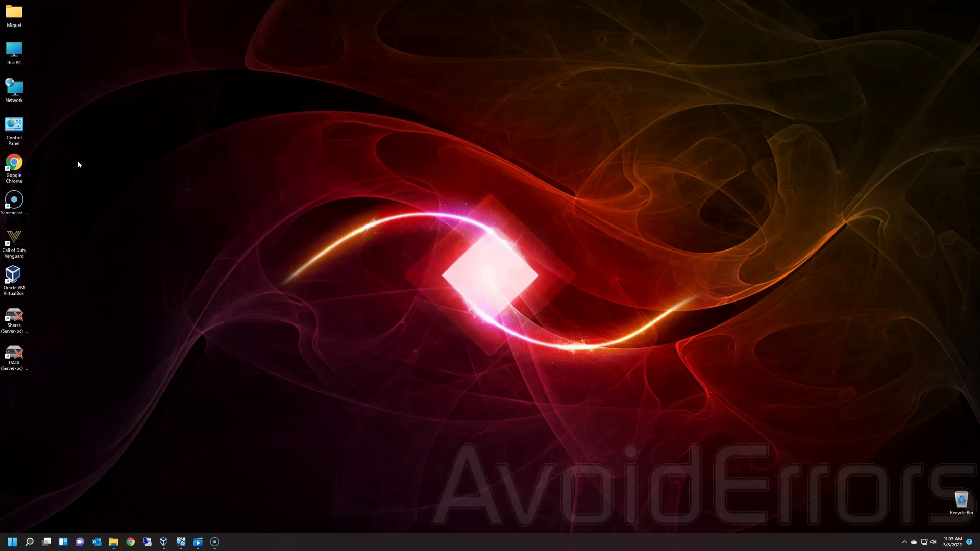
- Create a workplace VPN connection over the Internet to 192.168.1.194
{"action": "right_click", "coordinate": [19, 91]}
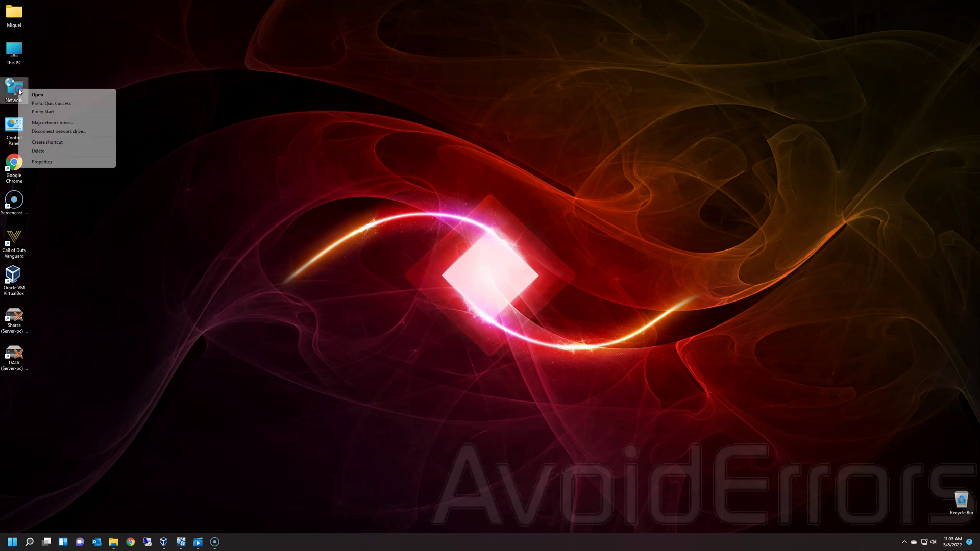
{"action": "left_click", "coordinate": [71, 163]}
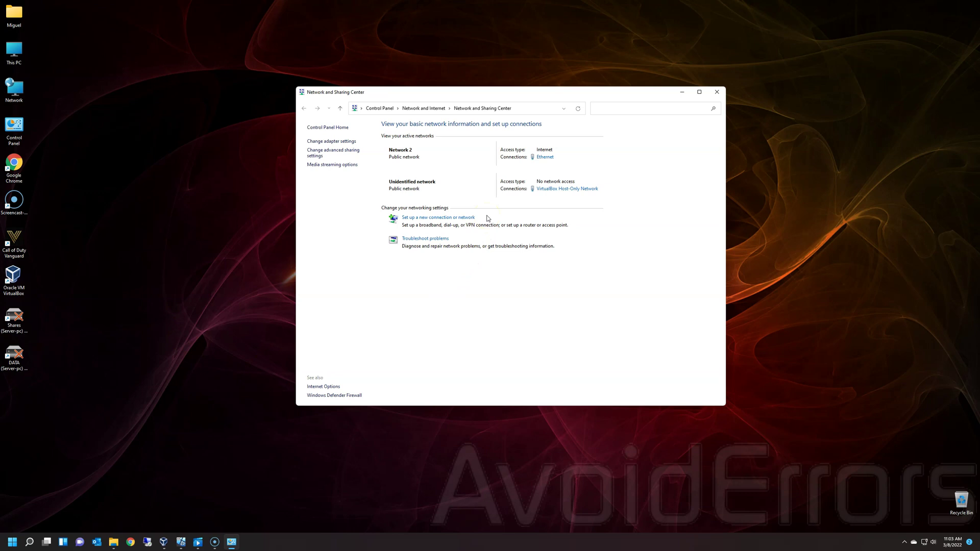
{"action": "left_click", "coordinate": [470, 218]}
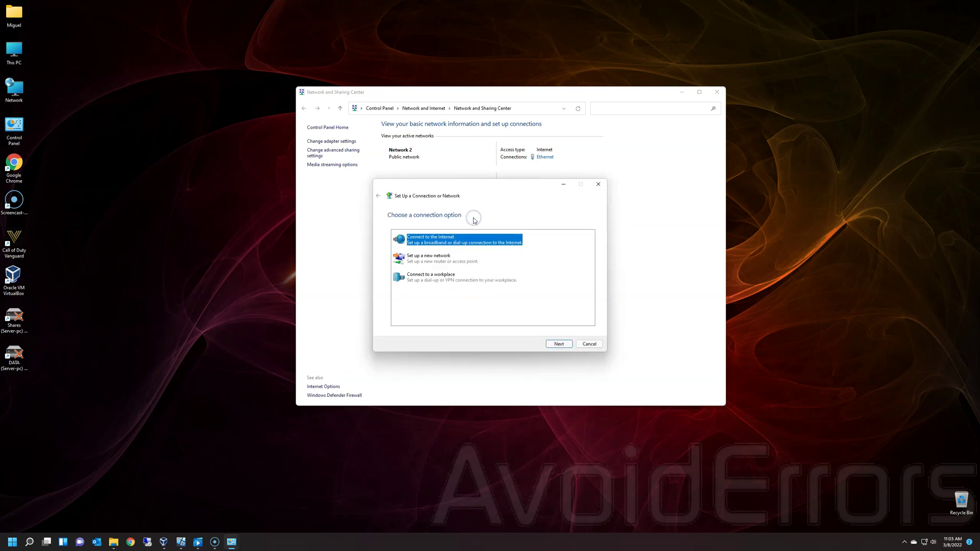
{"action": "left_click", "coordinate": [449, 277]}
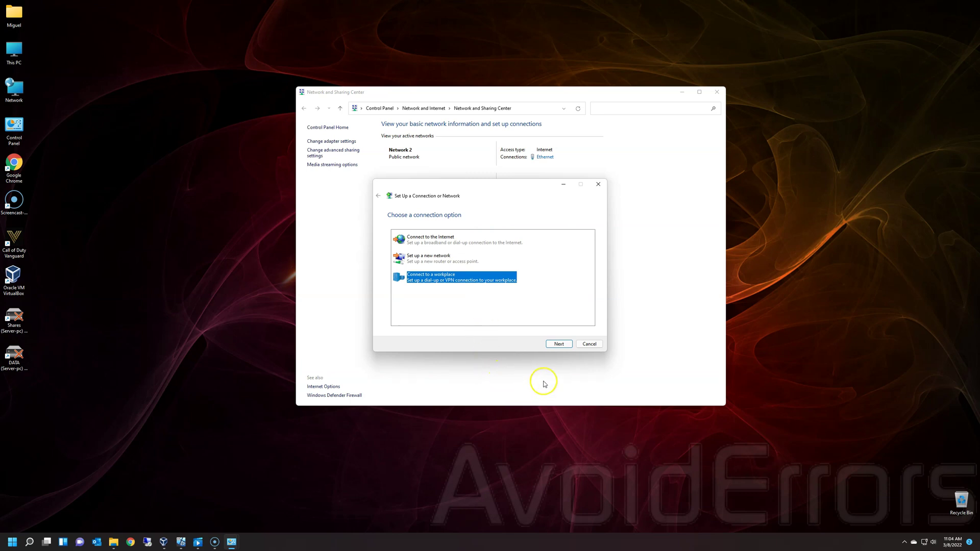
{"action": "left_click", "coordinate": [570, 348]}
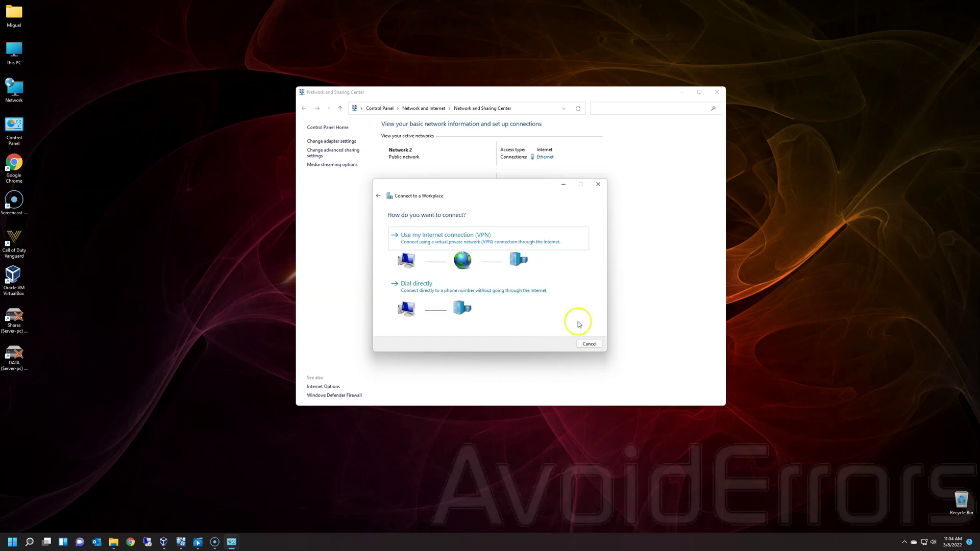
{"action": "left_click", "coordinate": [528, 243]}
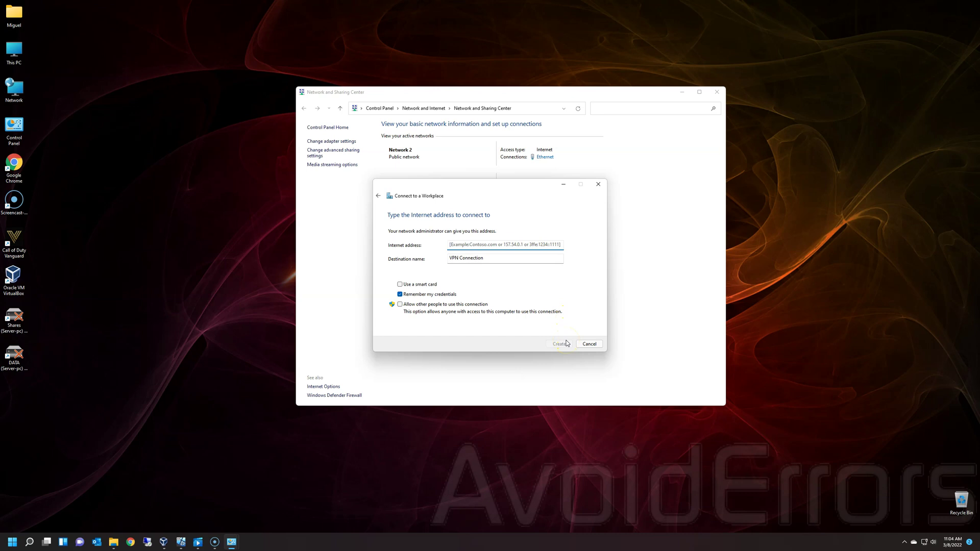
{"action": "type", "text": "192.1"}
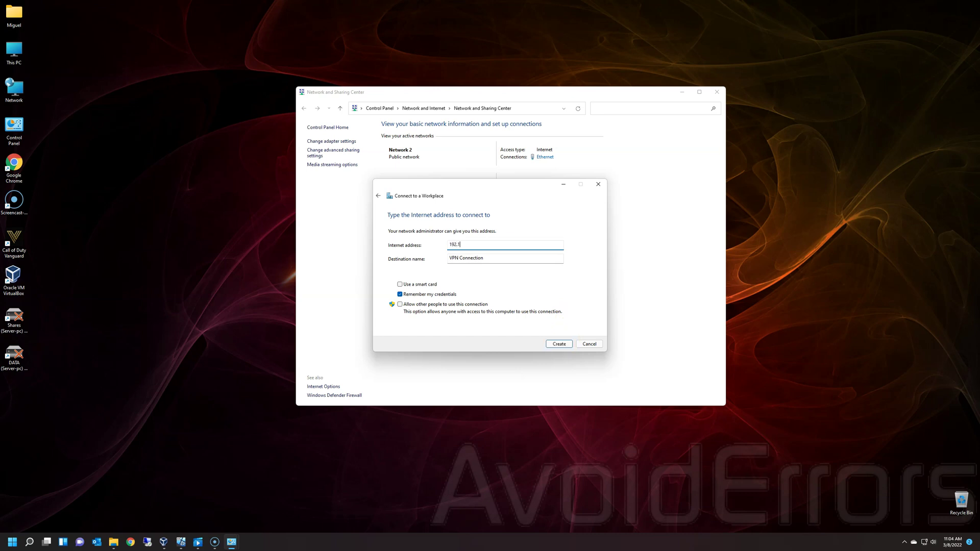
{"action": "type", "text": "68.1.194"}
{"action": "left_click", "coordinate": [568, 343]}
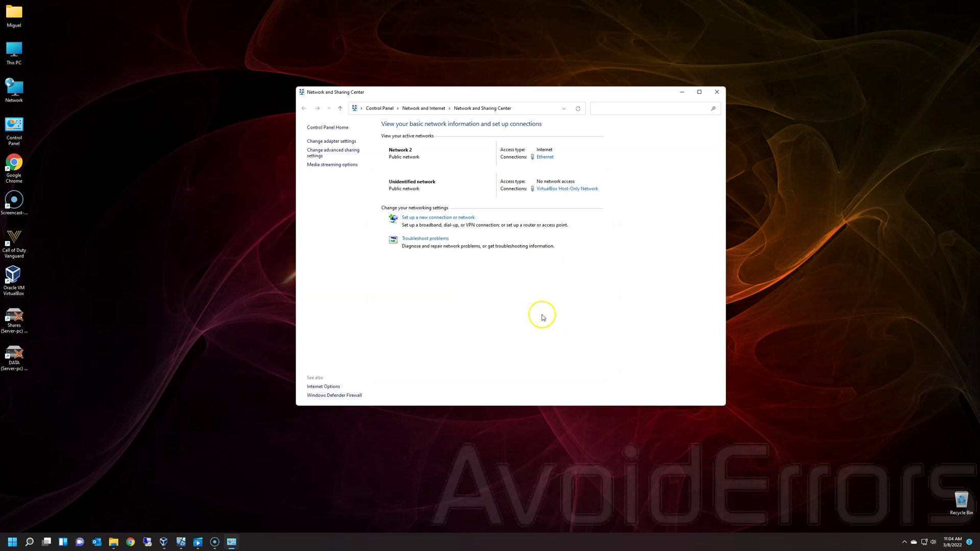
- Show the network adapters and select the new VPN Connection, listed as Disconnected
{"action": "left_click", "coordinate": [355, 143]}
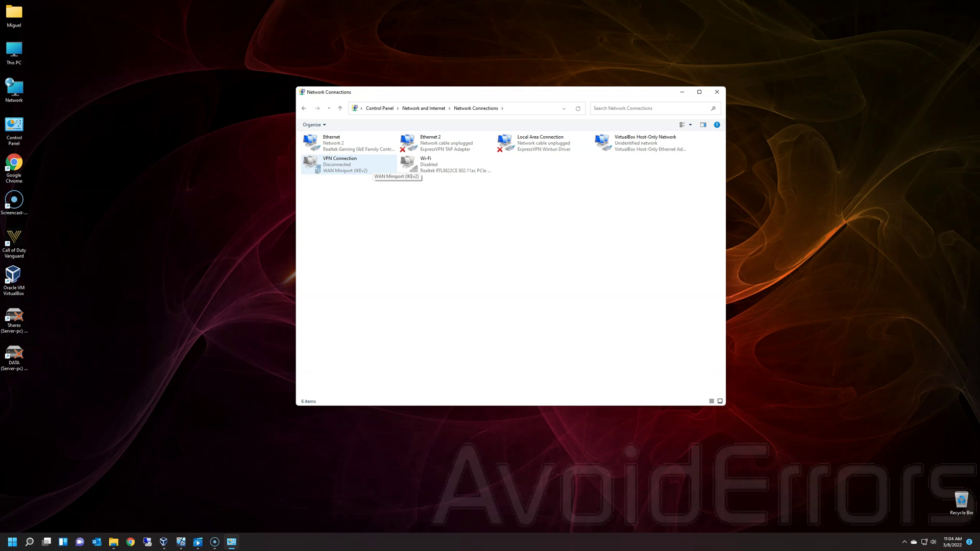
{"action": "left_click", "coordinate": [372, 169]}
{"action": "left_click", "coordinate": [370, 170]}
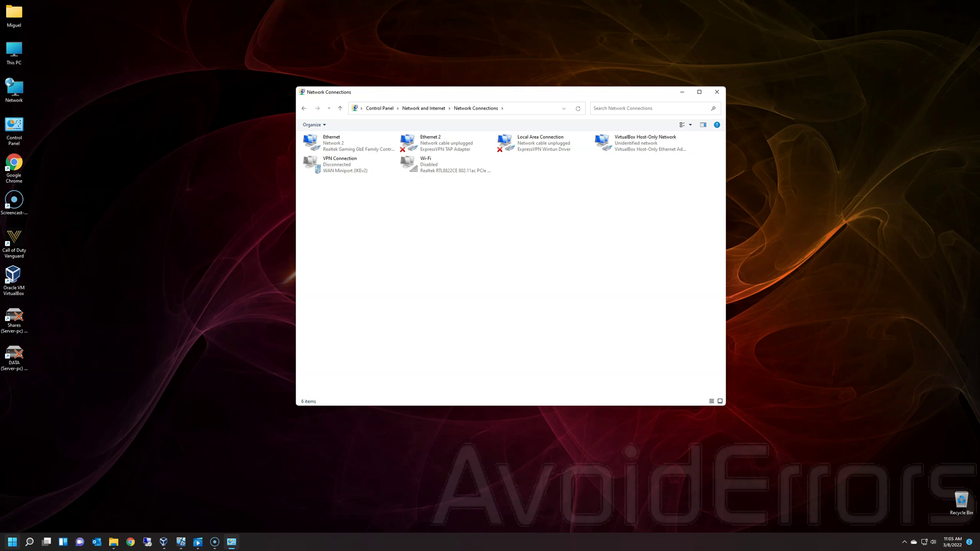
- Open the VPN page under Settings > Network & internet
{"action": "right_click", "coordinate": [14, 545]}
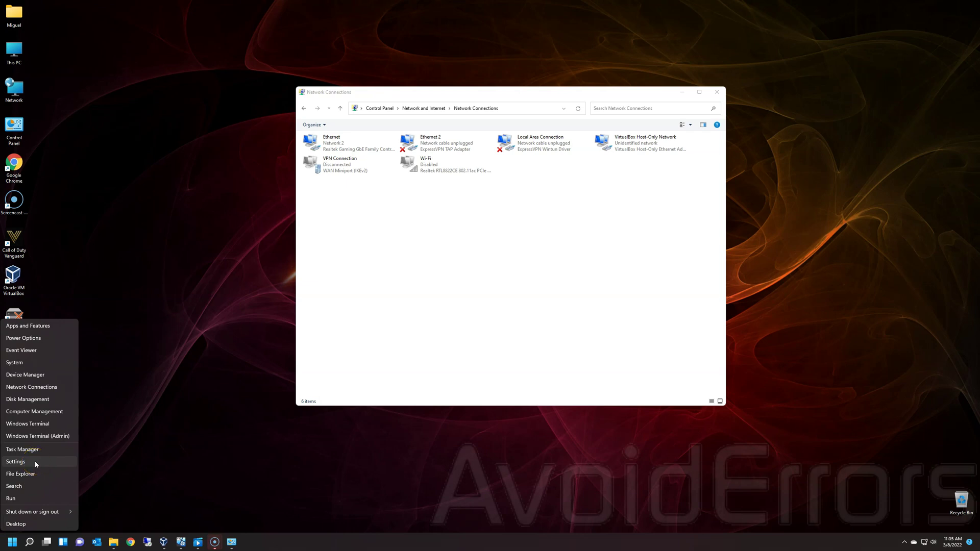
{"action": "left_click", "coordinate": [16, 462]}
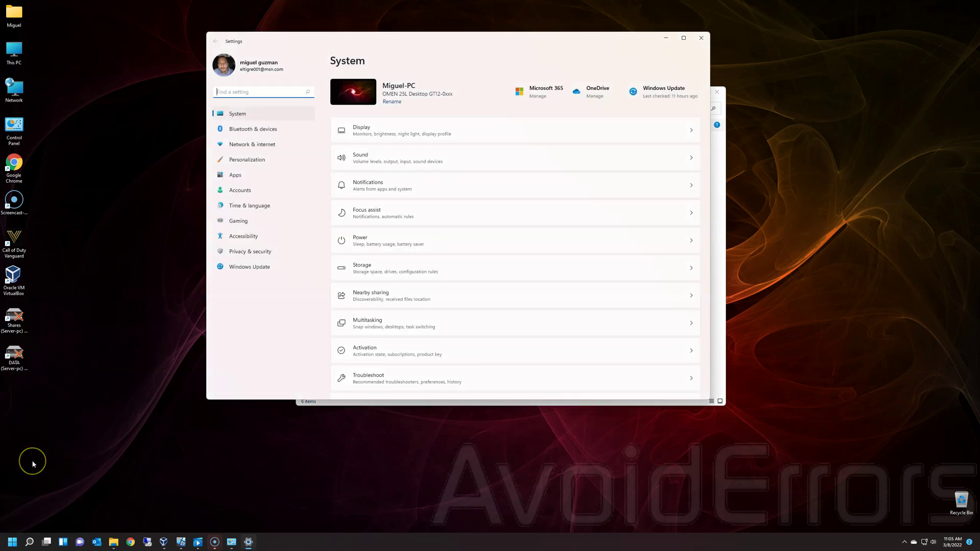
{"action": "left_click", "coordinate": [231, 146]}
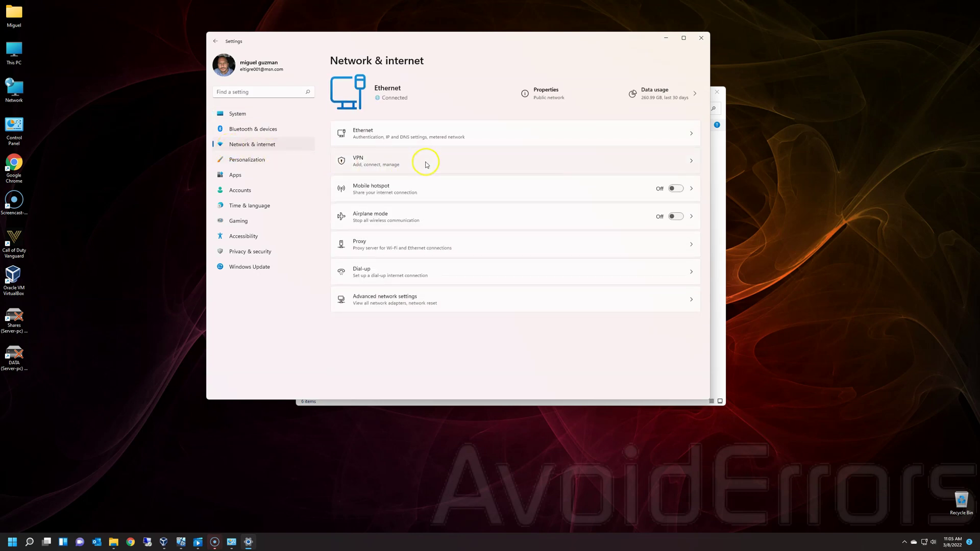
{"action": "left_click", "coordinate": [427, 163]}
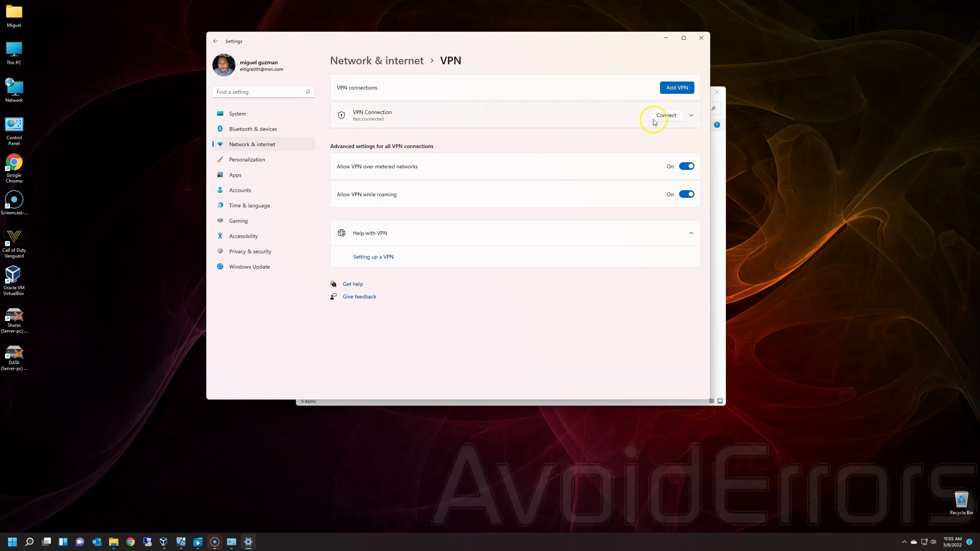
- Connect VPN Connection with the VPN user's username and password, then return to the virtual PC
{"action": "left_click", "coordinate": [653, 120]}
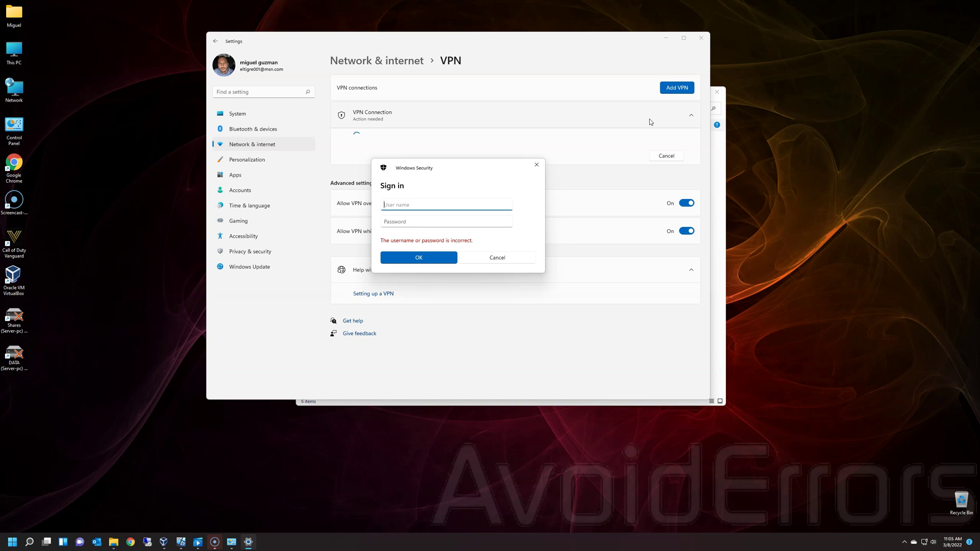
{"action": "type", "text": "mike"}
{"action": "key", "text": "Tab"}
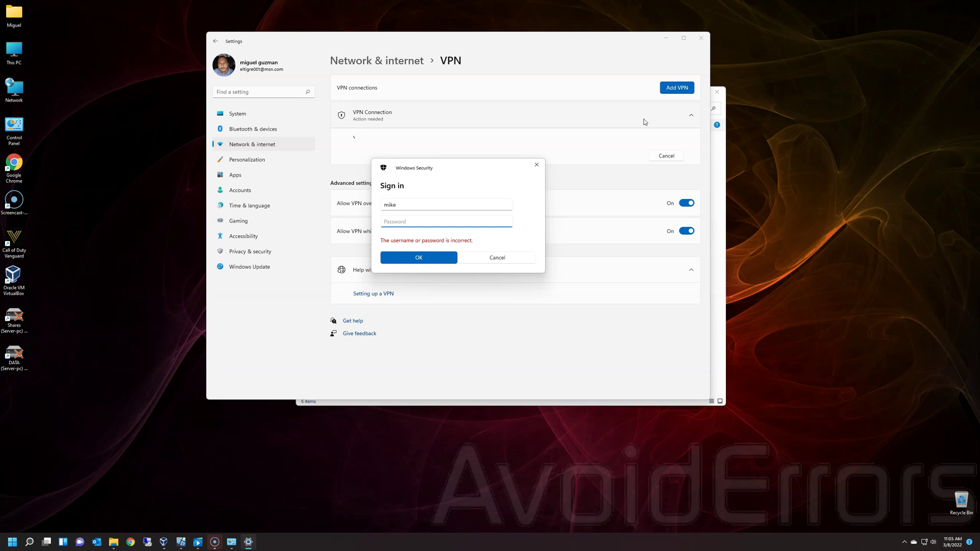
{"action": "type", "text": "12345"}
{"action": "left_click", "coordinate": [447, 257]}
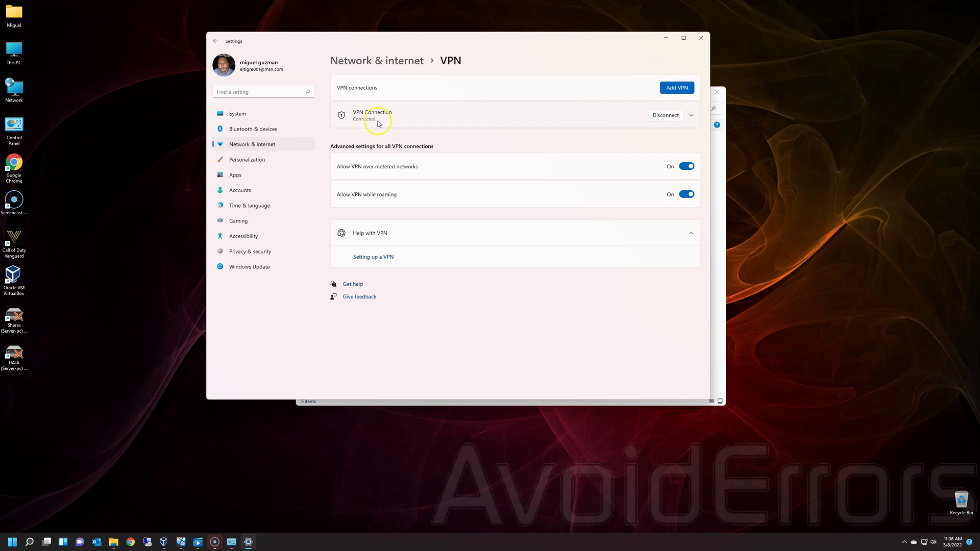
{"action": "left_click", "coordinate": [181, 545]}
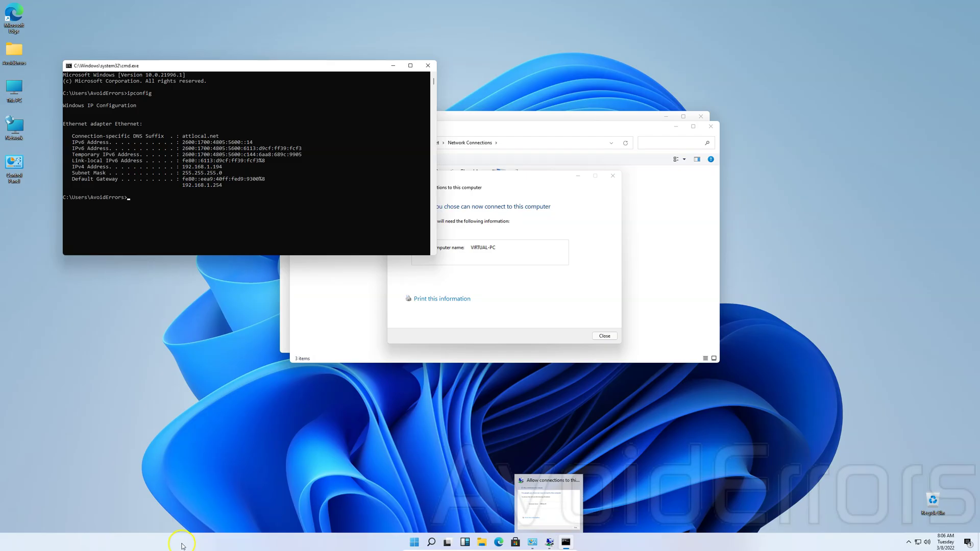
- Close cmd and the confirmation, then disconnect the incoming VPN client from its Status dialog
{"action": "left_click", "coordinate": [428, 65]}
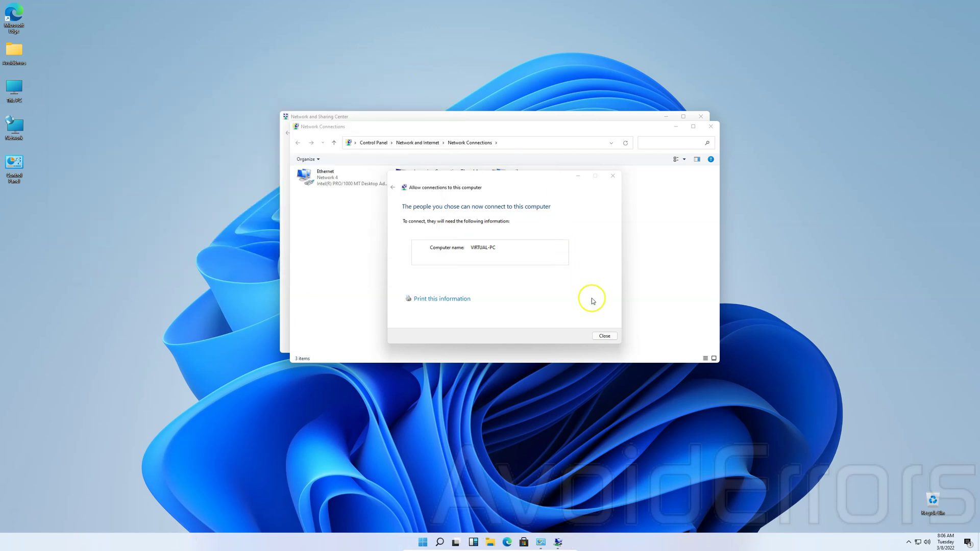
{"action": "left_click", "coordinate": [605, 336]}
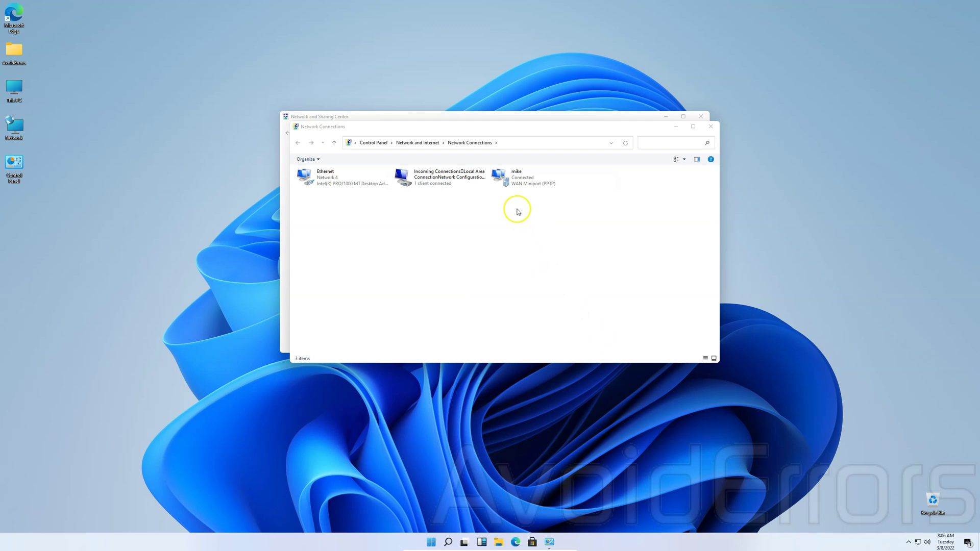
{"action": "right_click", "coordinate": [514, 183]}
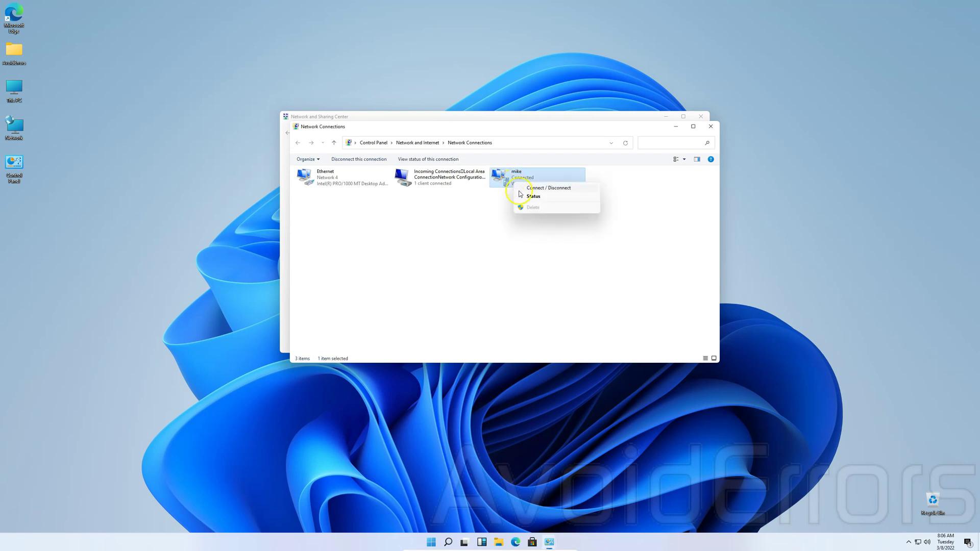
{"action": "left_click", "coordinate": [533, 196]}
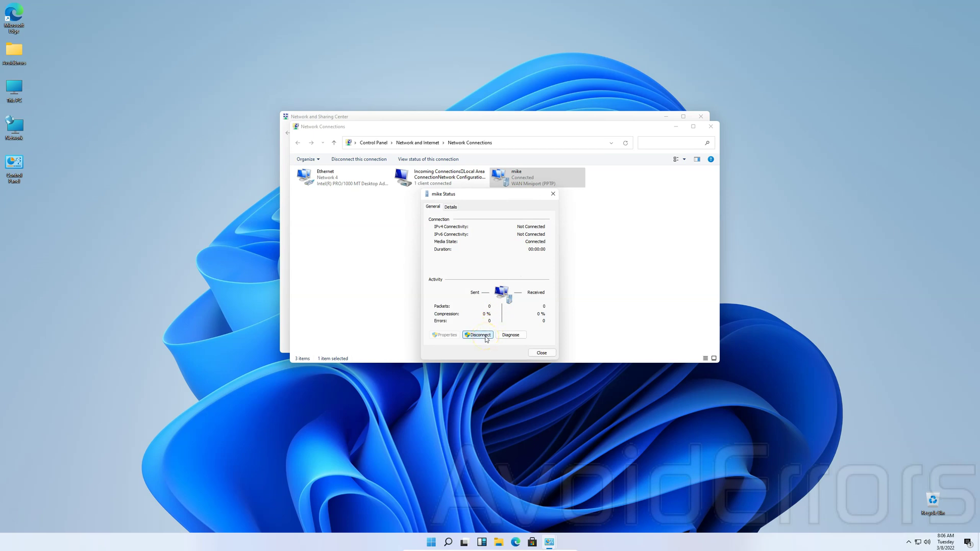
{"action": "left_click", "coordinate": [486, 338]}
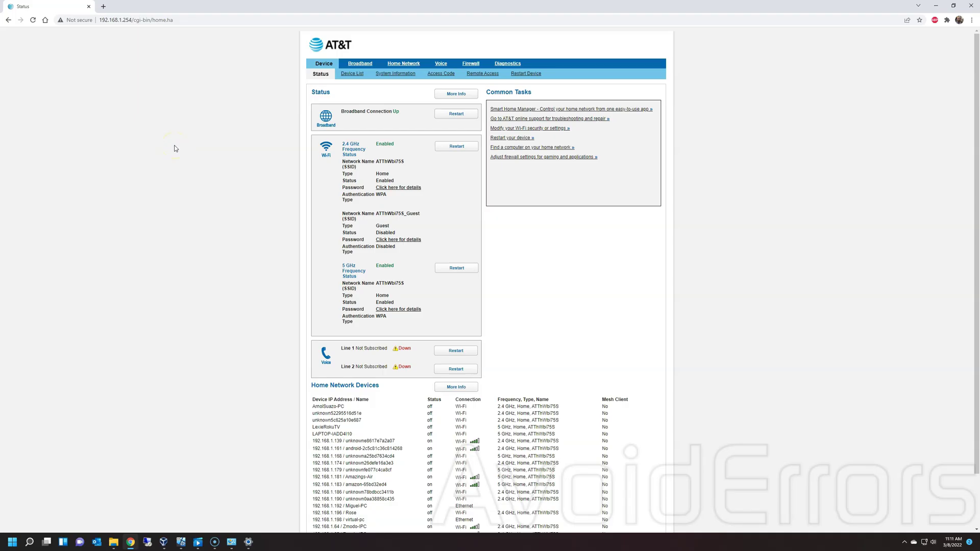
- Add a Firewall > NAT/Gaming rule forwarding the PPTP service to virtual-pc
{"action": "left_click", "coordinate": [471, 63]}
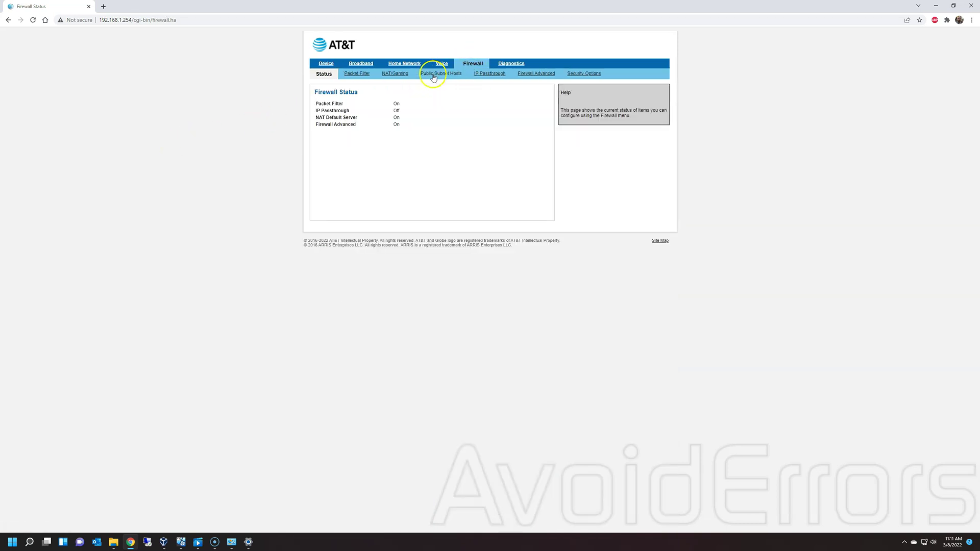
{"action": "left_click", "coordinate": [400, 74]}
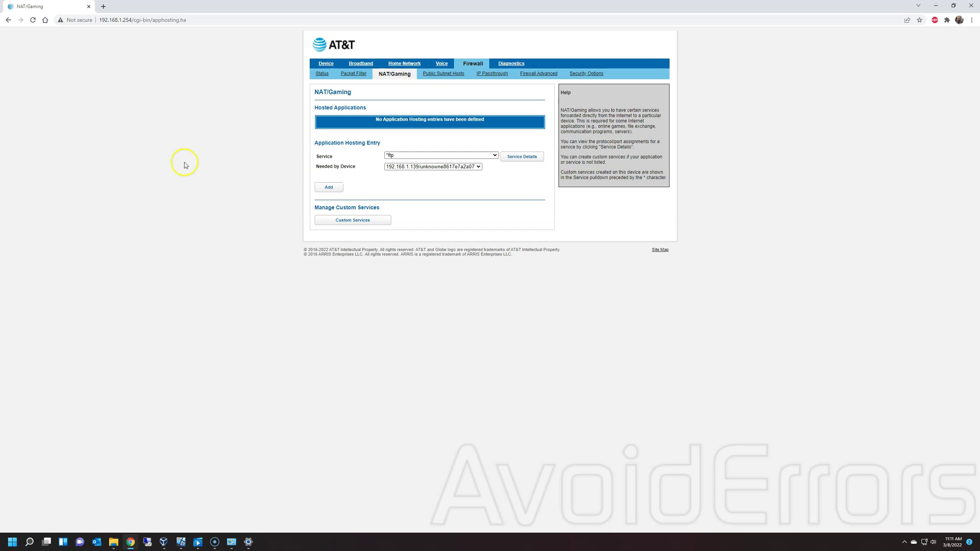
{"action": "left_click", "coordinate": [494, 156]}
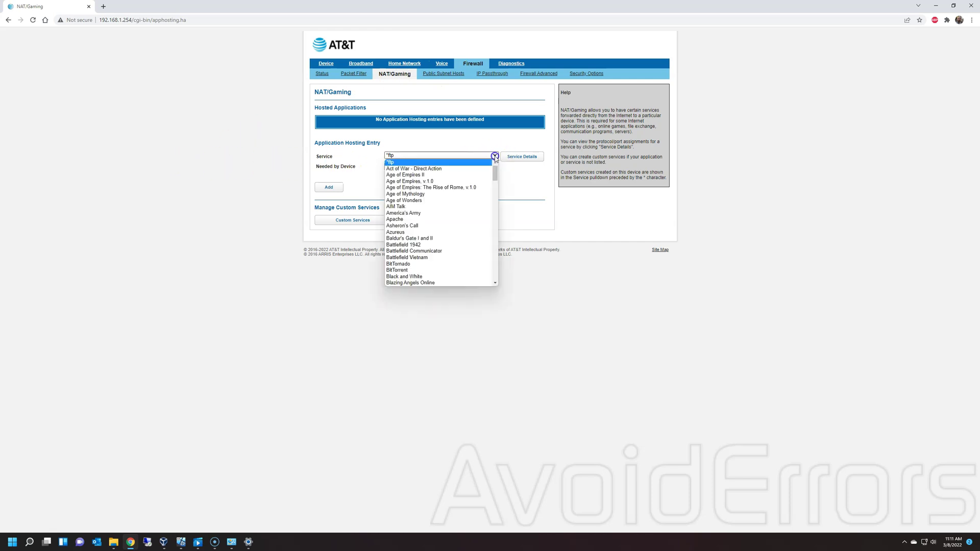
{"action": "left_click_drag", "start_coordinate": [494, 169], "coordinate": [507, 249]}
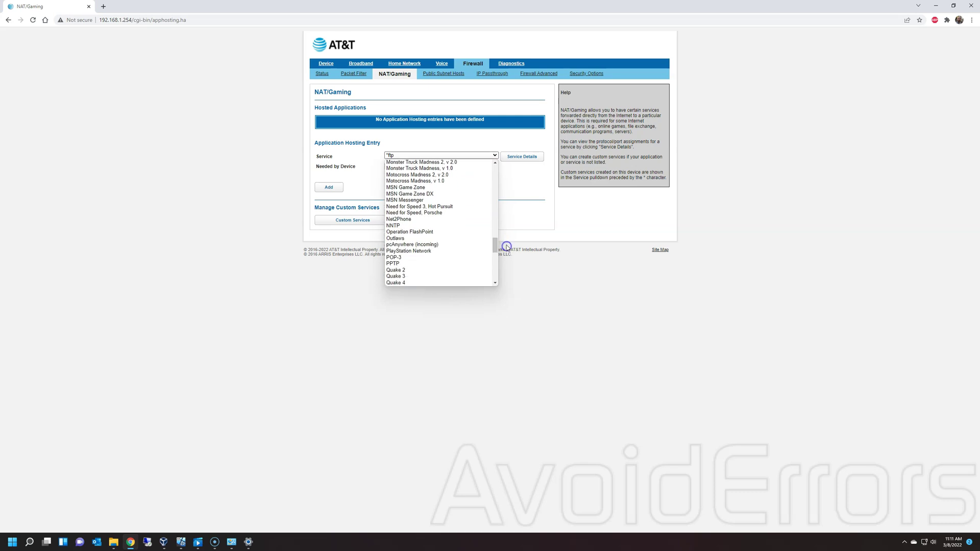
{"action": "left_click", "coordinate": [440, 264]}
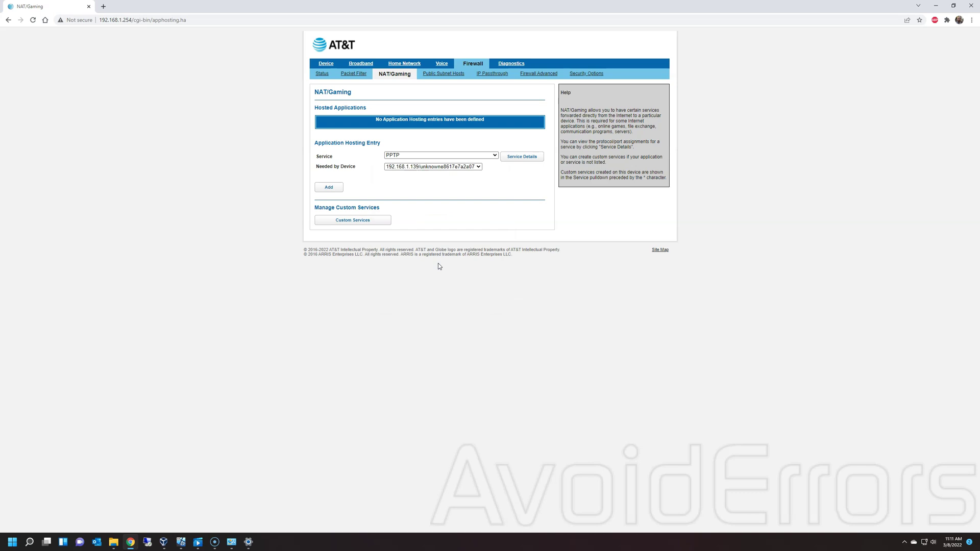
{"action": "left_click", "coordinate": [480, 169]}
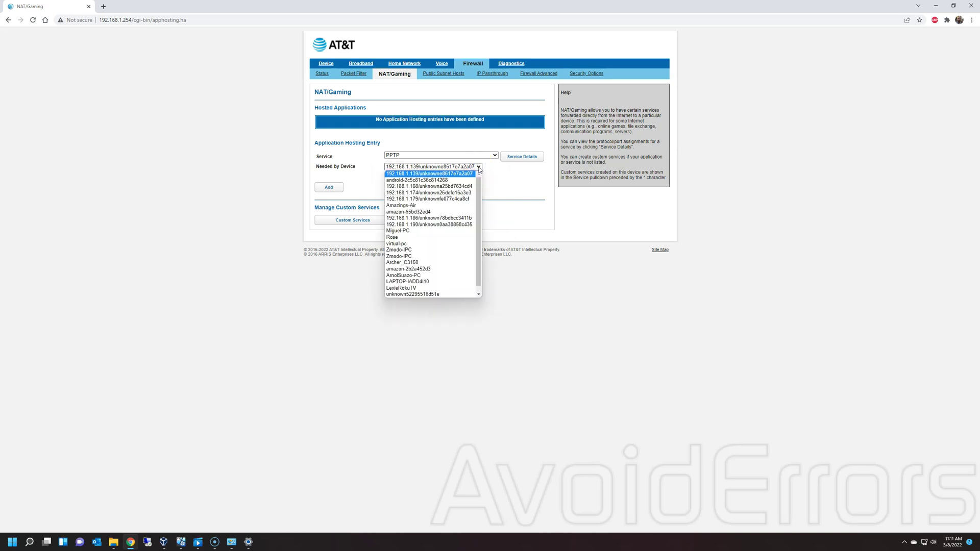
{"action": "left_click", "coordinate": [444, 244]}
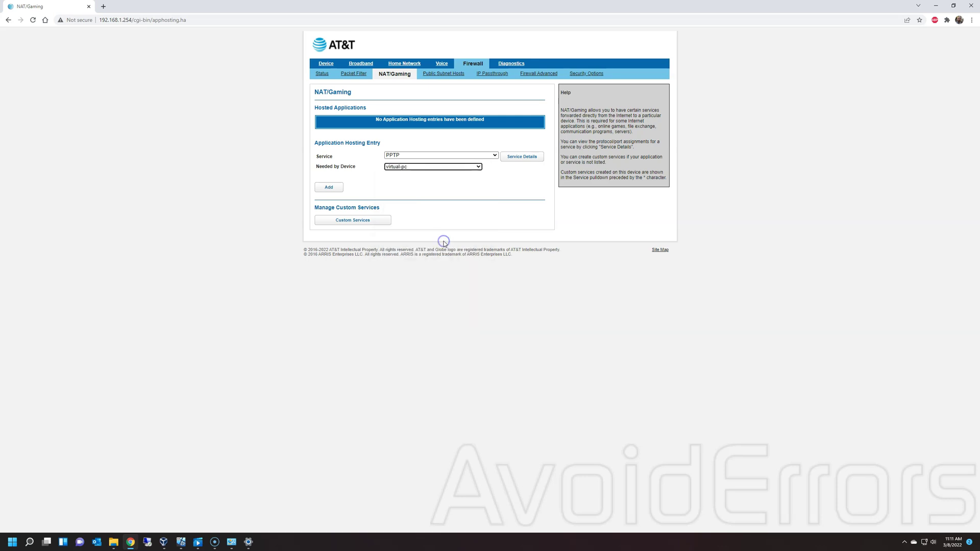
{"action": "left_click", "coordinate": [333, 190]}
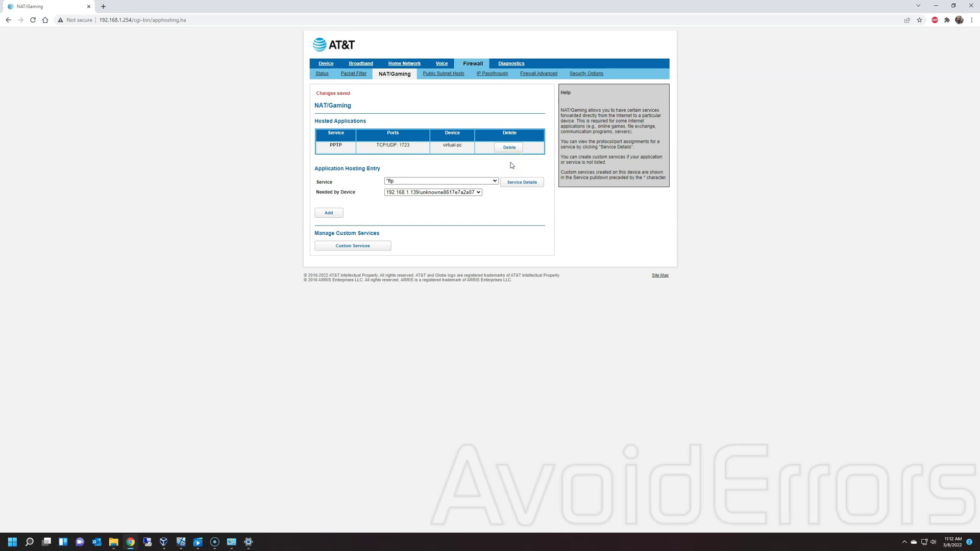
- With the PPTP rule for virtual-pc listed, view the router's Broadband status page
{"action": "left_click", "coordinate": [360, 63]}
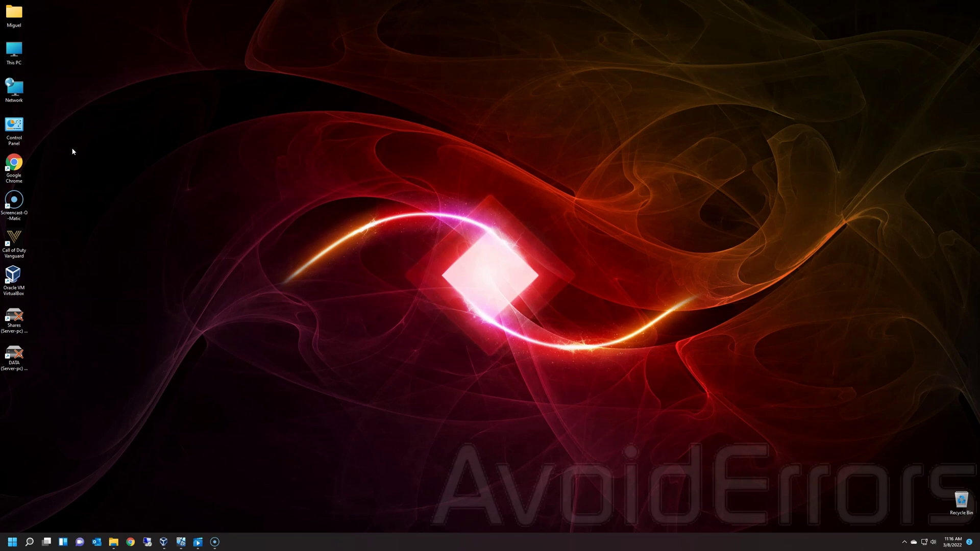
- Start a new Connect to a workplace setup from the network properties window
{"action": "right_click", "coordinate": [23, 89]}
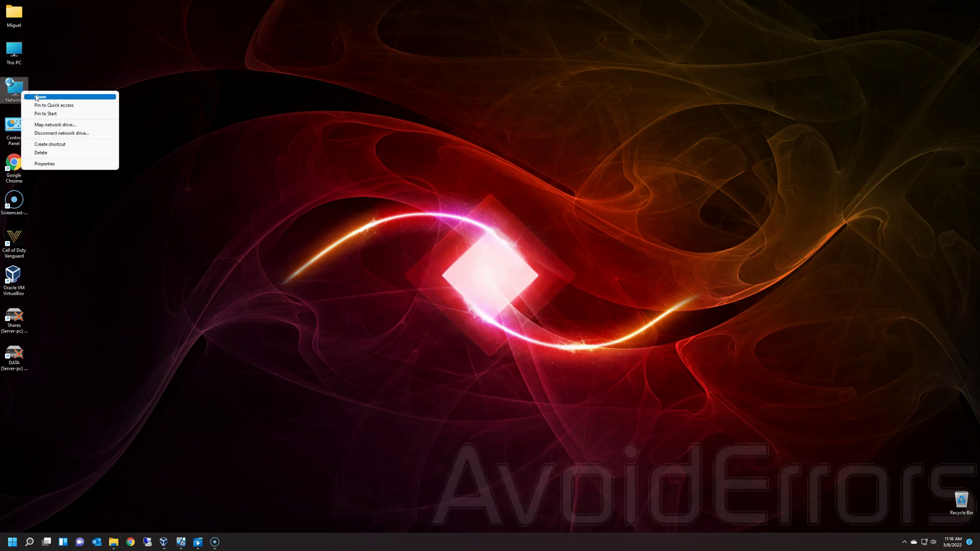
{"action": "left_click", "coordinate": [71, 166]}
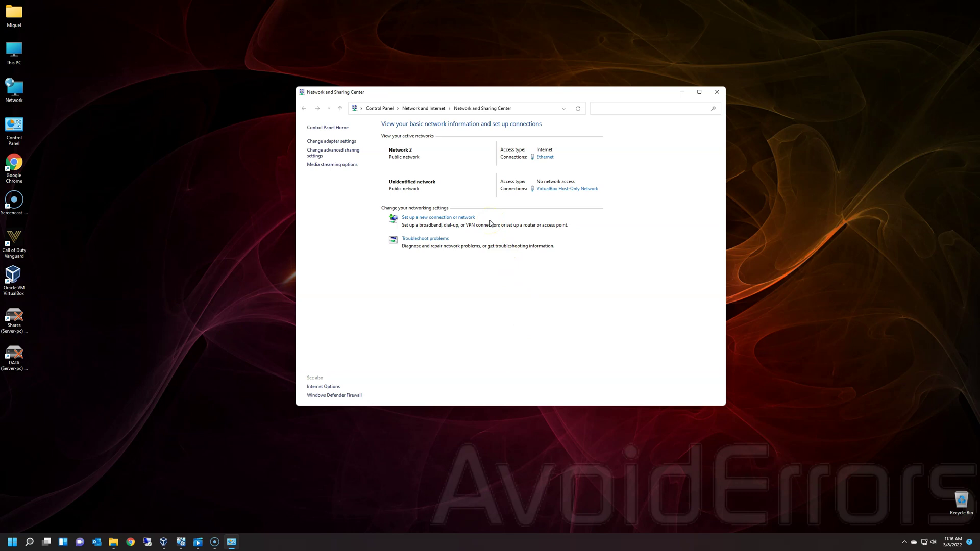
{"action": "left_click", "coordinate": [472, 218]}
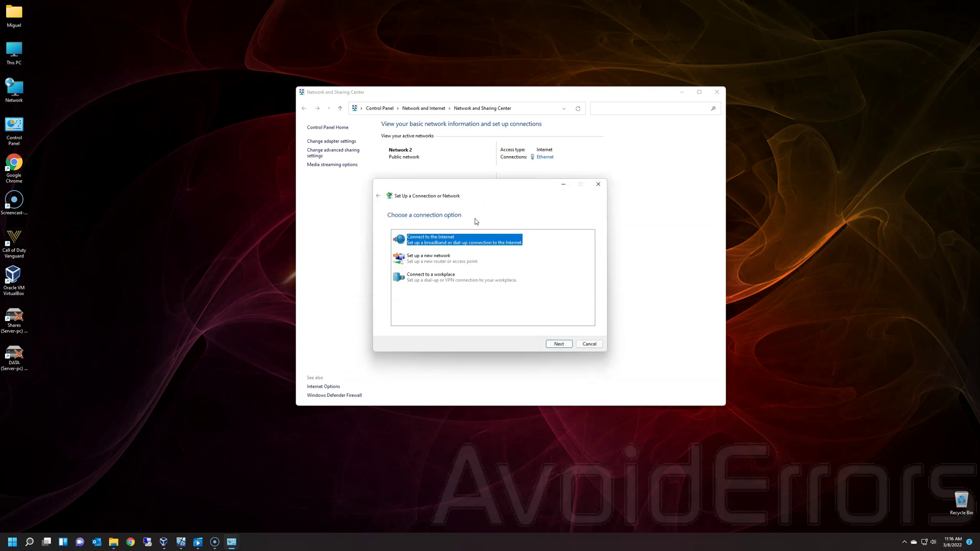
{"action": "left_click", "coordinate": [473, 280]}
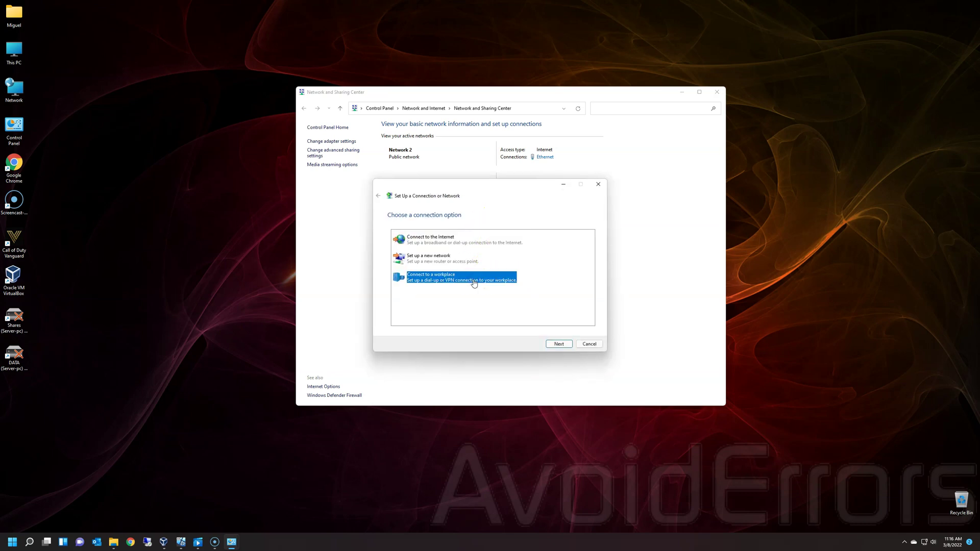
{"action": "left_click", "coordinate": [570, 345]}
{"action": "left_click", "coordinate": [570, 346]}
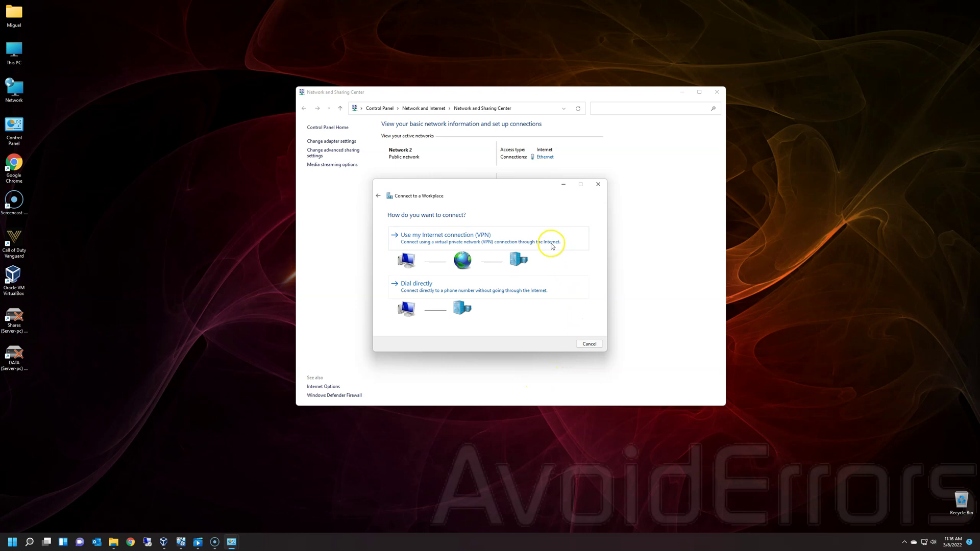
- Create the VPN connection to the pasted internet address and view it in Network Connections
{"action": "left_click", "coordinate": [554, 244]}
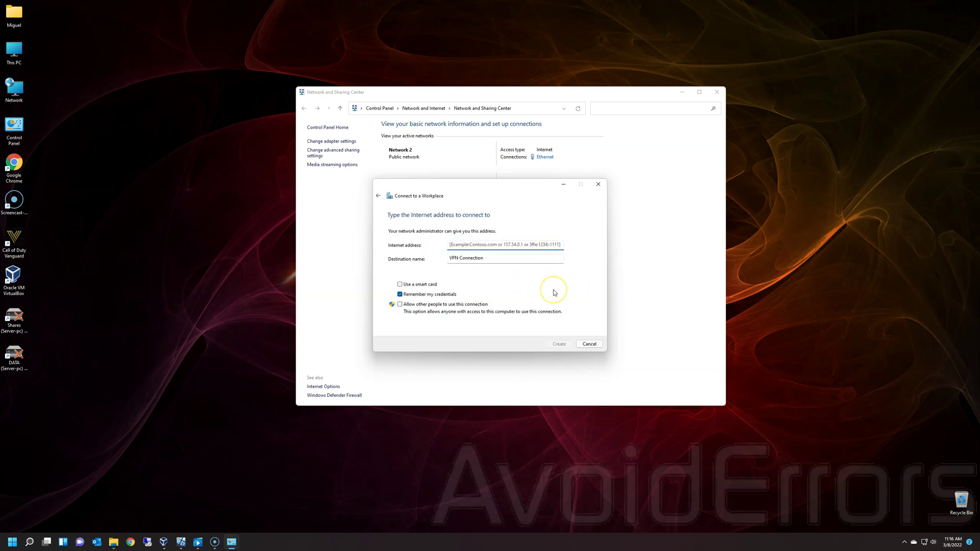
{"action": "key", "text": "ctrl+v"}
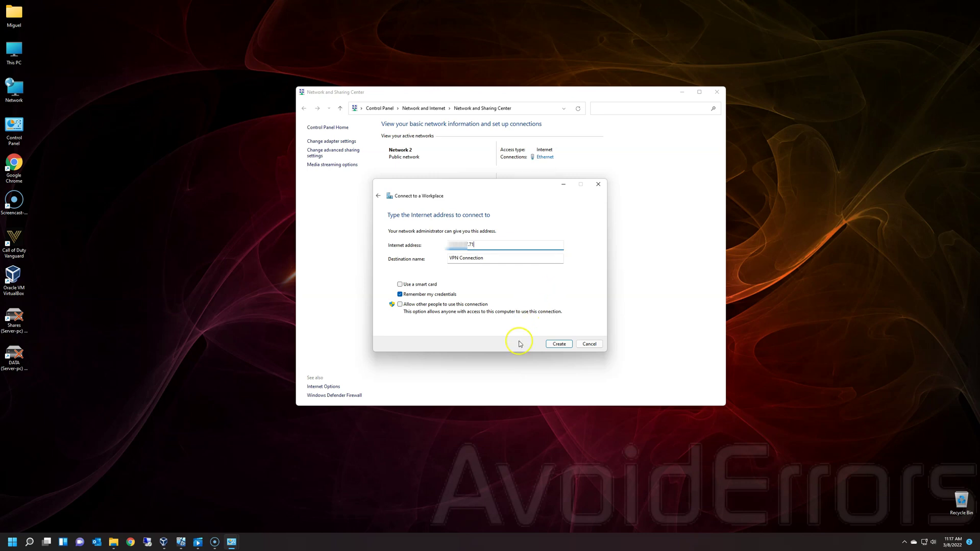
{"action": "left_click", "coordinate": [571, 346]}
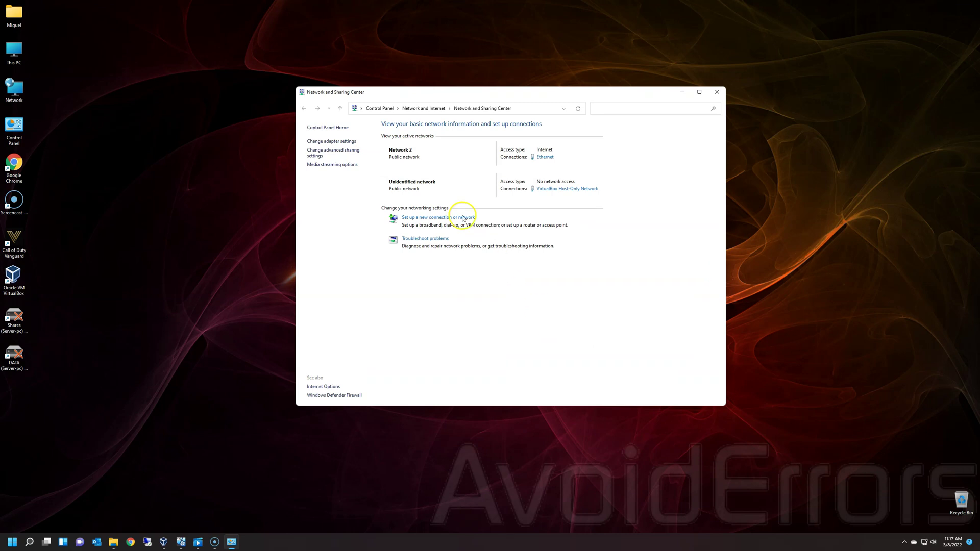
{"action": "left_click", "coordinate": [350, 142]}
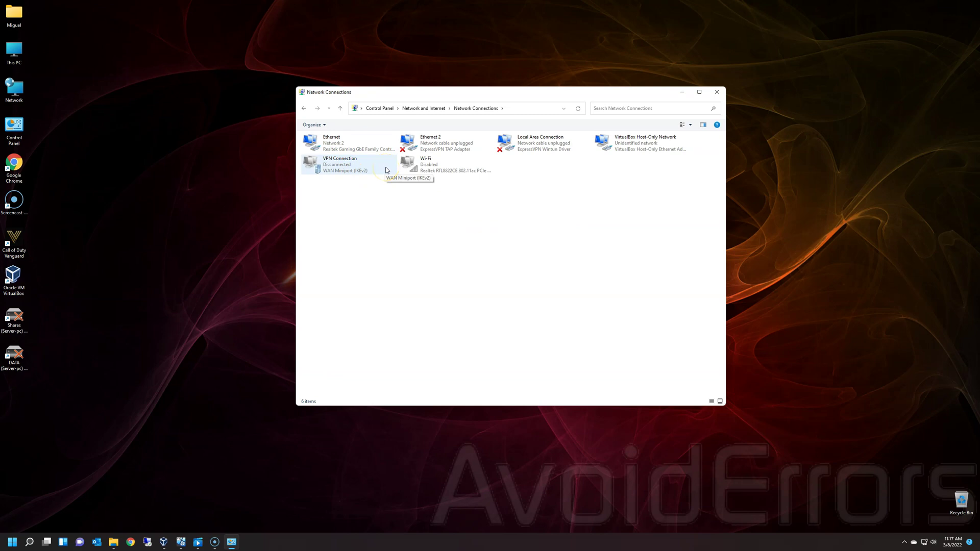
{"action": "right_click", "coordinate": [9, 545]}
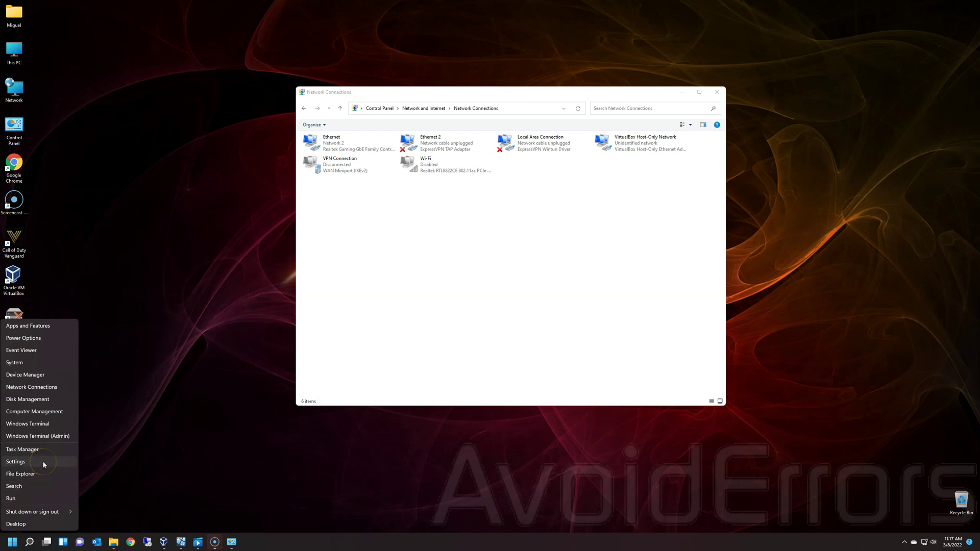
- Go to Settings' Network & internet VPN page and start connecting VPN Connection
{"action": "left_click", "coordinate": [44, 462]}
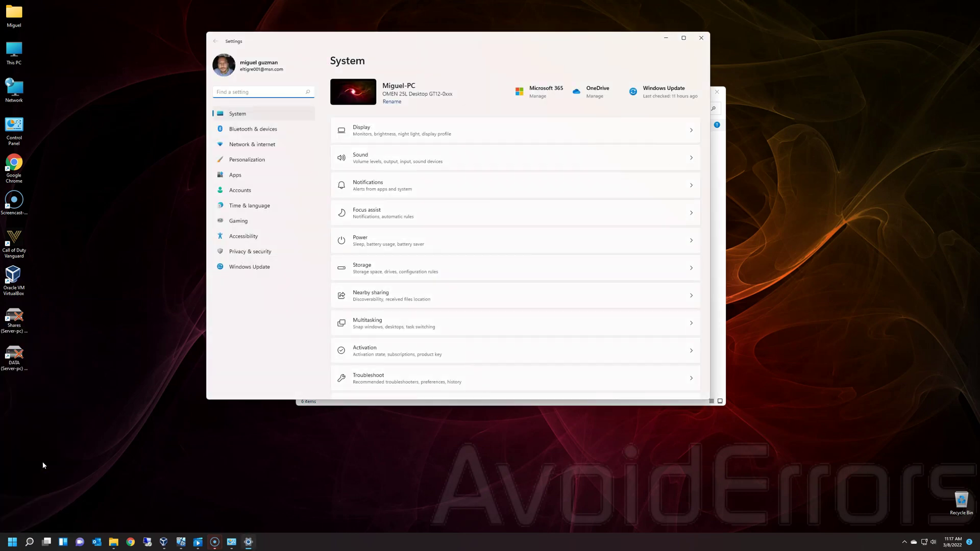
{"action": "left_click", "coordinate": [227, 145]}
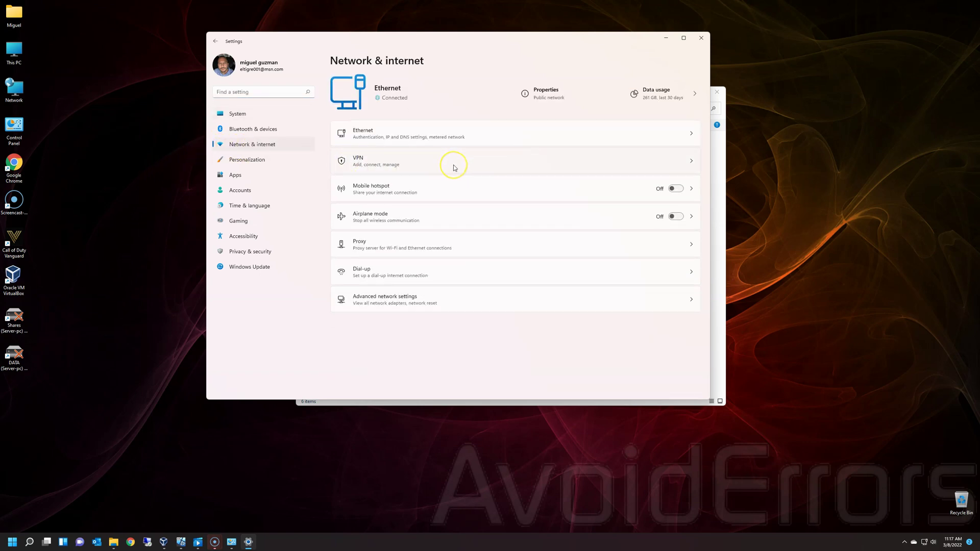
{"action": "left_click", "coordinate": [453, 164]}
{"action": "left_click", "coordinate": [666, 115]}
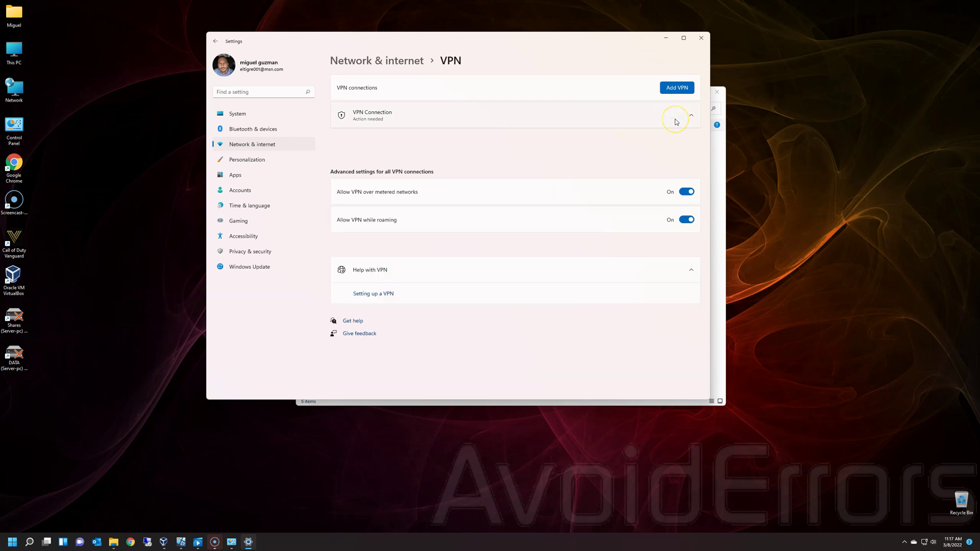
- Sign in with the VPN user name and password, then switch to the server PC
{"action": "left_click", "coordinate": [472, 202]}
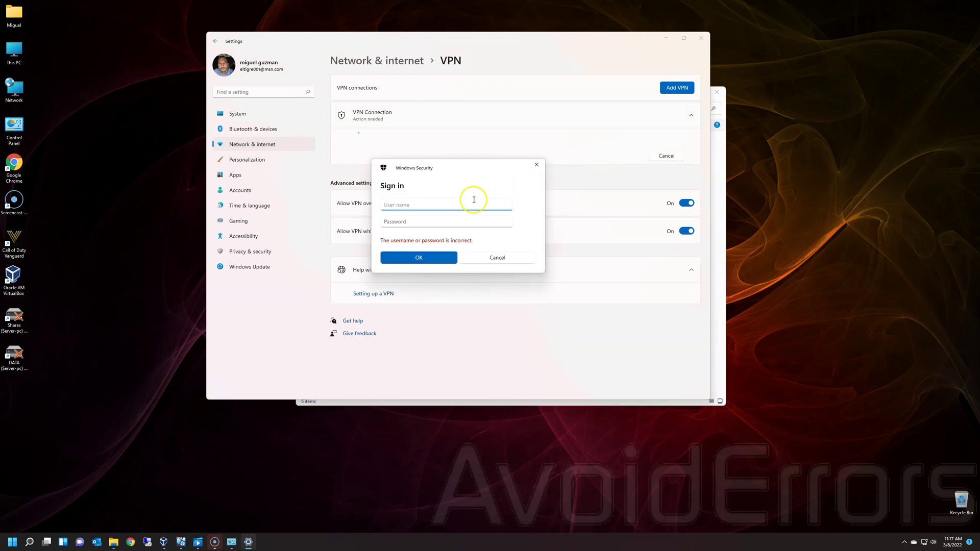
{"action": "type", "text": "mike"}
{"action": "key", "text": "Tab"}
{"action": "type", "text": "•••••"}
{"action": "left_click", "coordinate": [448, 258]}
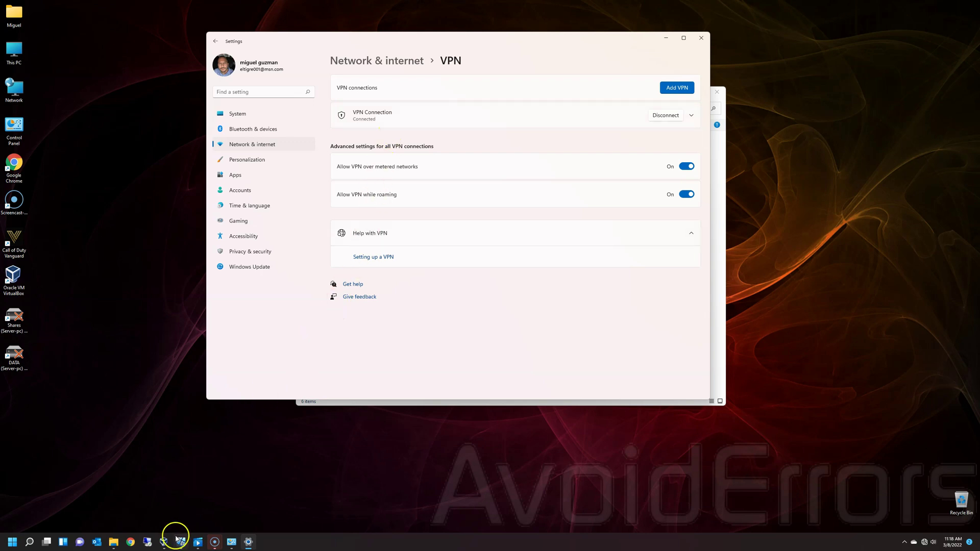
{"action": "left_click", "coordinate": [178, 541]}
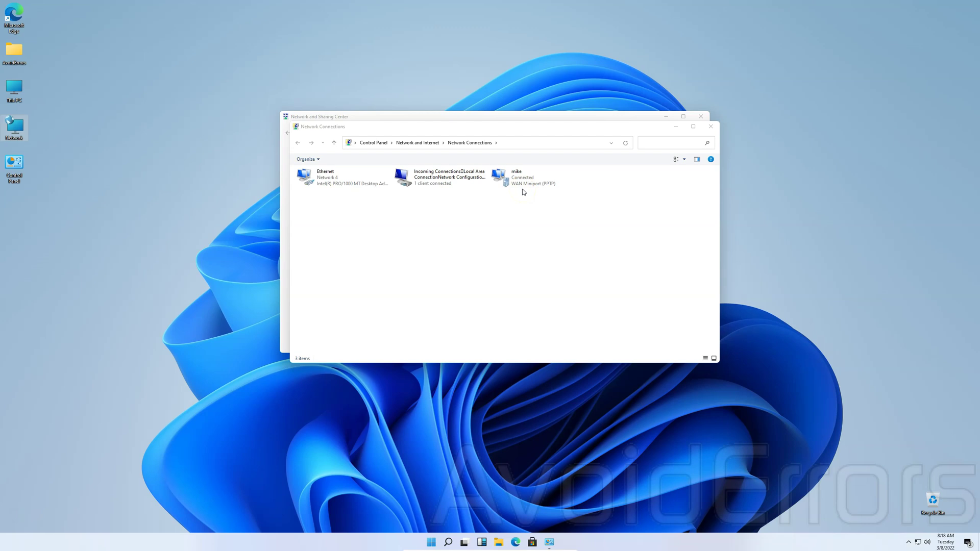
- Disconnect the outgoing PPTP connection from its Status dialog
{"action": "left_click", "coordinate": [523, 185]}
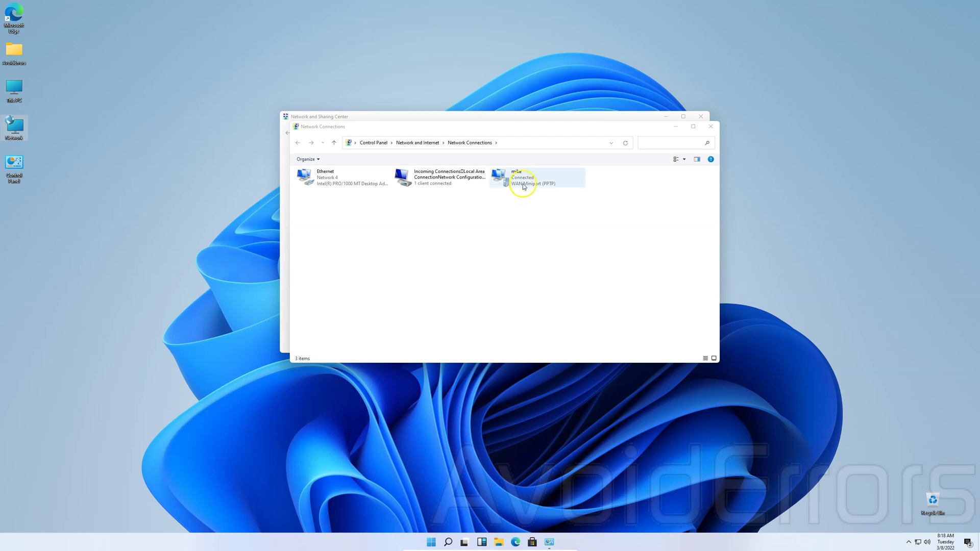
{"action": "right_click", "coordinate": [523, 183]}
{"action": "left_click", "coordinate": [530, 197]}
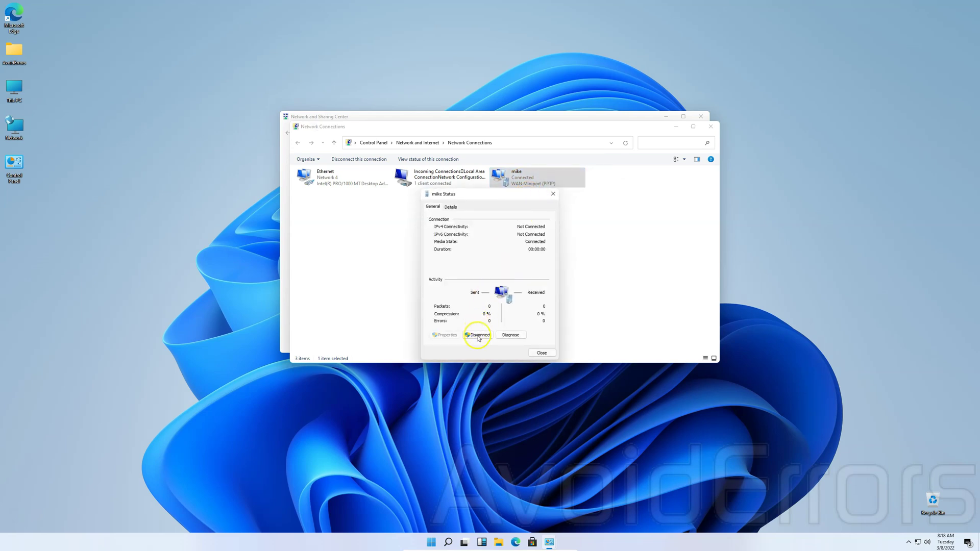
{"action": "left_click", "coordinate": [479, 336]}
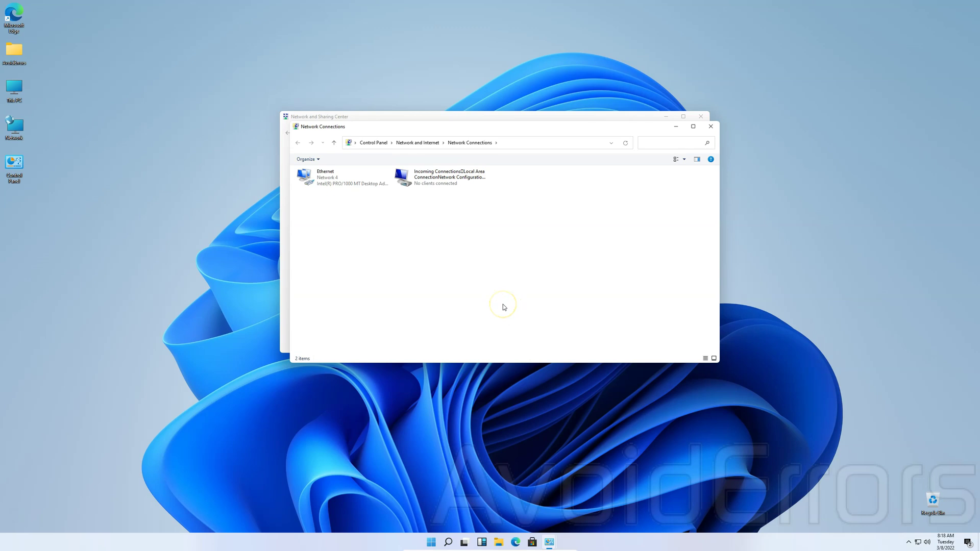
- Set Incoming Connections' TCP/IPv4 properties to Specify IP addresses instead of DHCP
{"action": "right_click", "coordinate": [438, 183]}
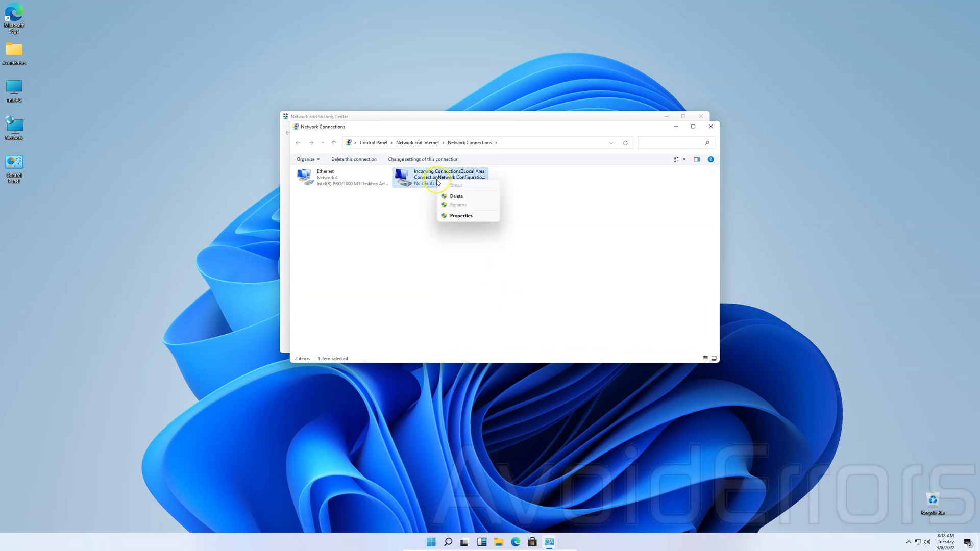
{"action": "left_click", "coordinate": [442, 217]}
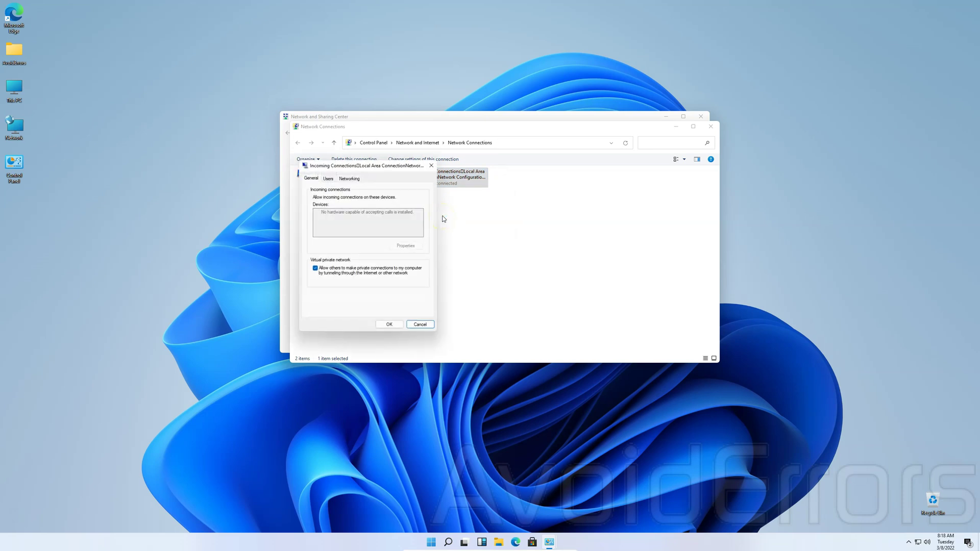
{"action": "left_click", "coordinate": [354, 180]}
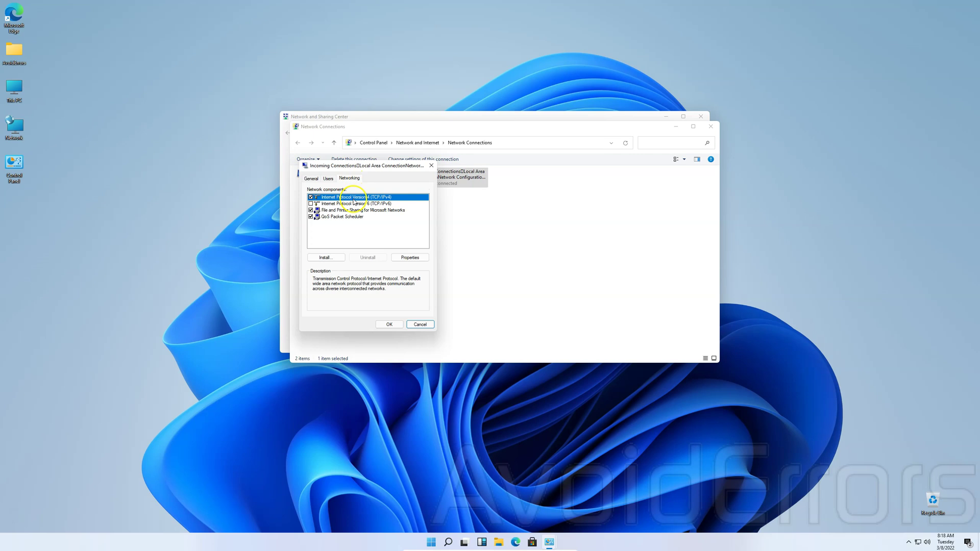
{"action": "left_click", "coordinate": [401, 257]}
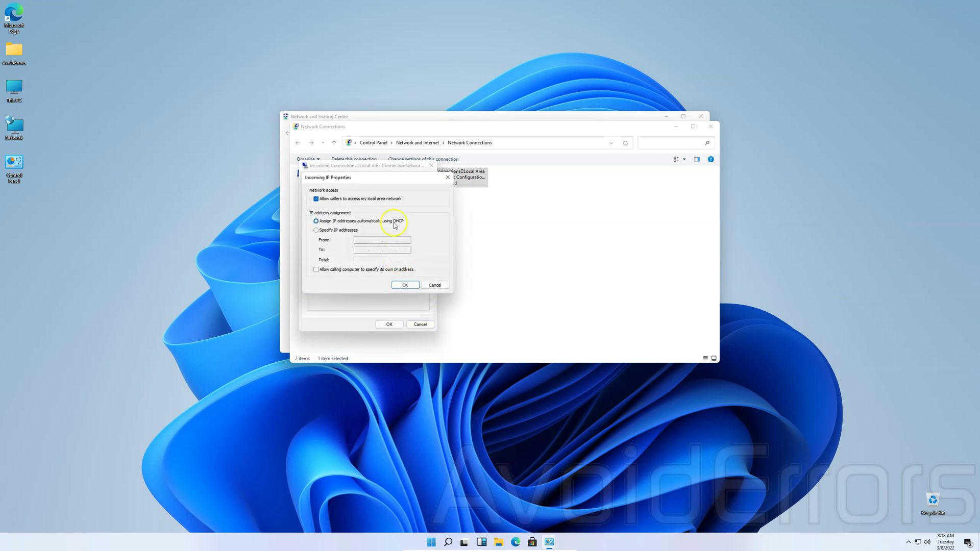
{"action": "left_click", "coordinate": [317, 231]}
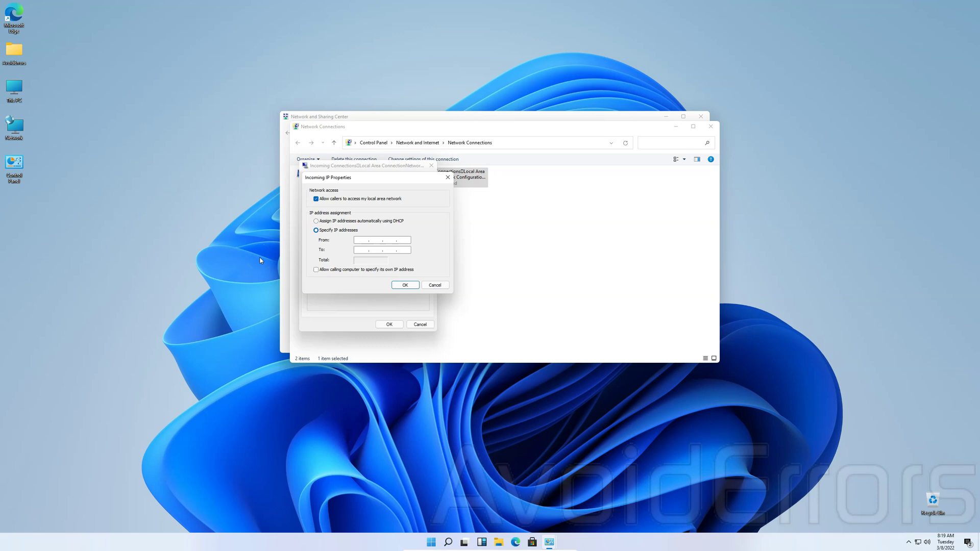
- Run ipconfig in Command Prompt to show Ethernet 192.168.1.194 and gateway 192.168.1.254
{"action": "key", "text": "super+r"}
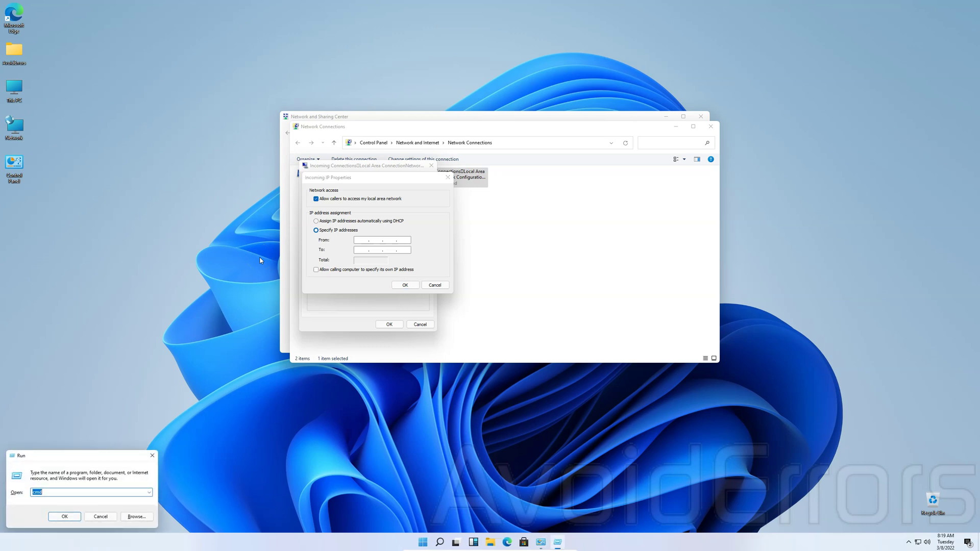
{"action": "key", "text": "Return"}
{"action": "type", "text": "ip"}
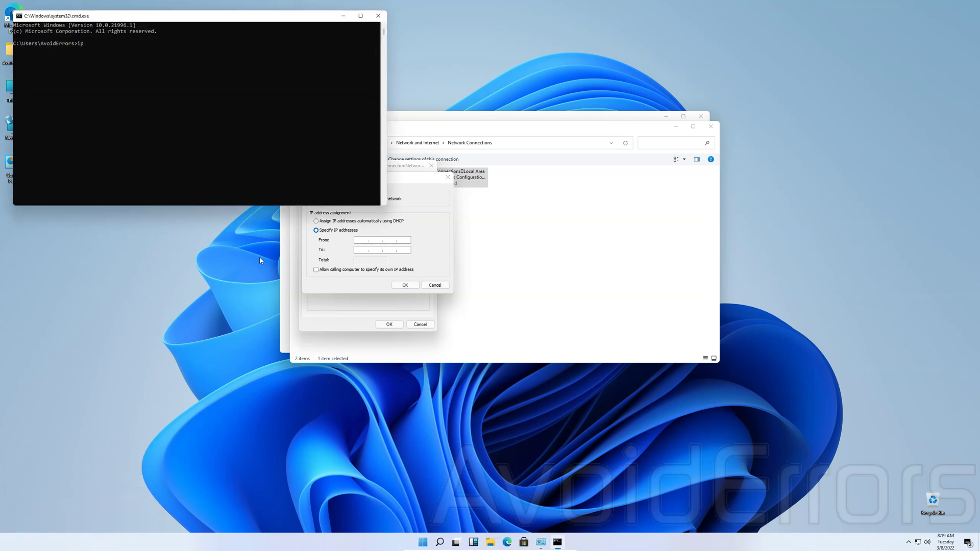
{"action": "type", "text": "config"}
{"action": "key", "text": "Return"}
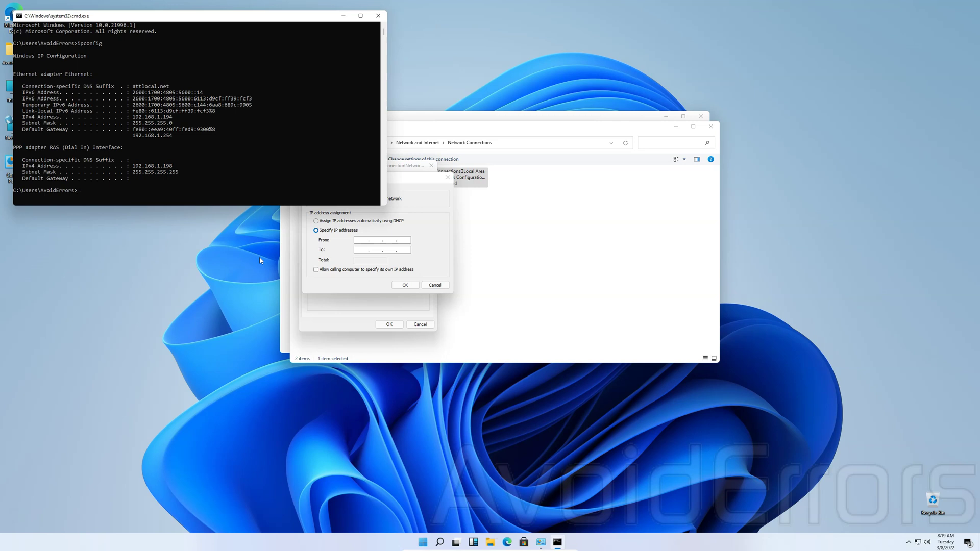
- Enter the incoming IP range From 192.168.1.150 To 192.168.1.160
{"action": "left_click", "coordinate": [360, 240]}
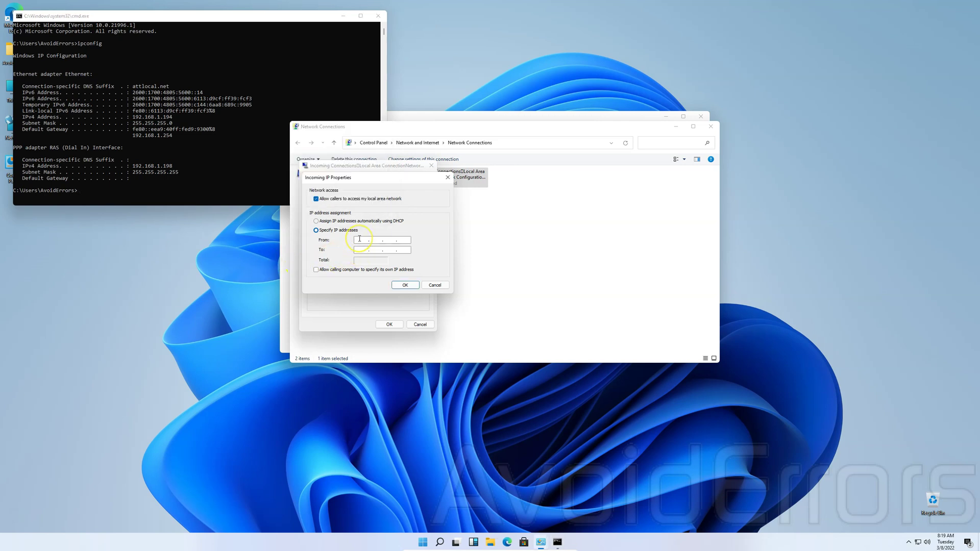
{"action": "type", "text": "1"}
{"action": "type", "text": "92168"}
{"action": "type", "text": "1.150"}
{"action": "type", "text": "192"}
{"action": "type", "text": "168.1.160"}
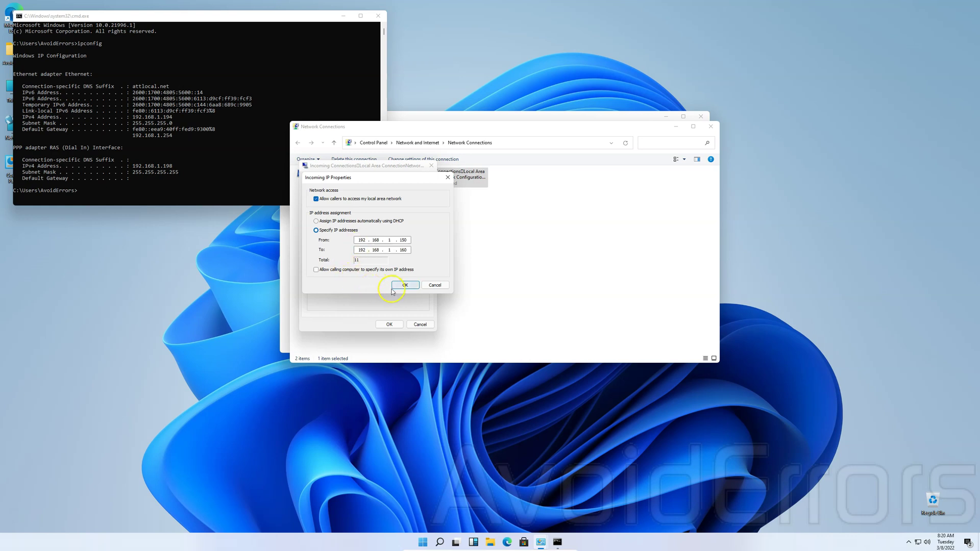